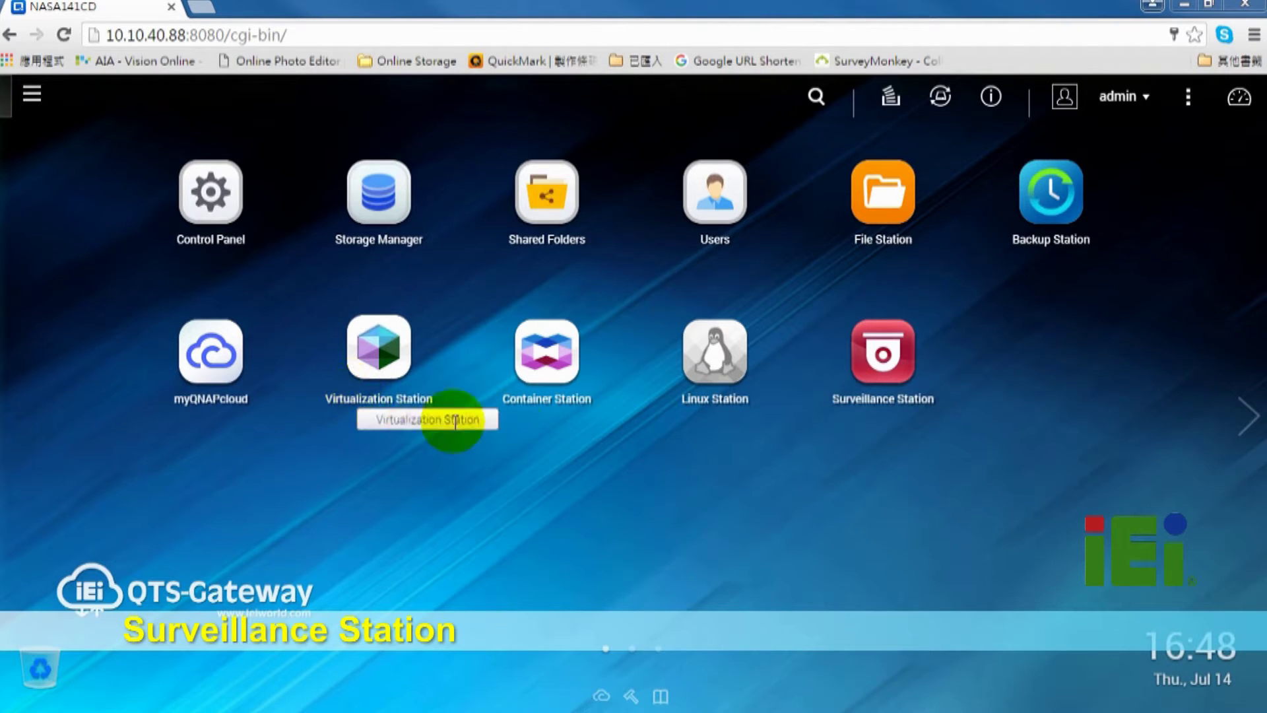
# - Log into Surveillance Station with the saved password and open the Camera Configuration list
pyautogui.click(884, 360)
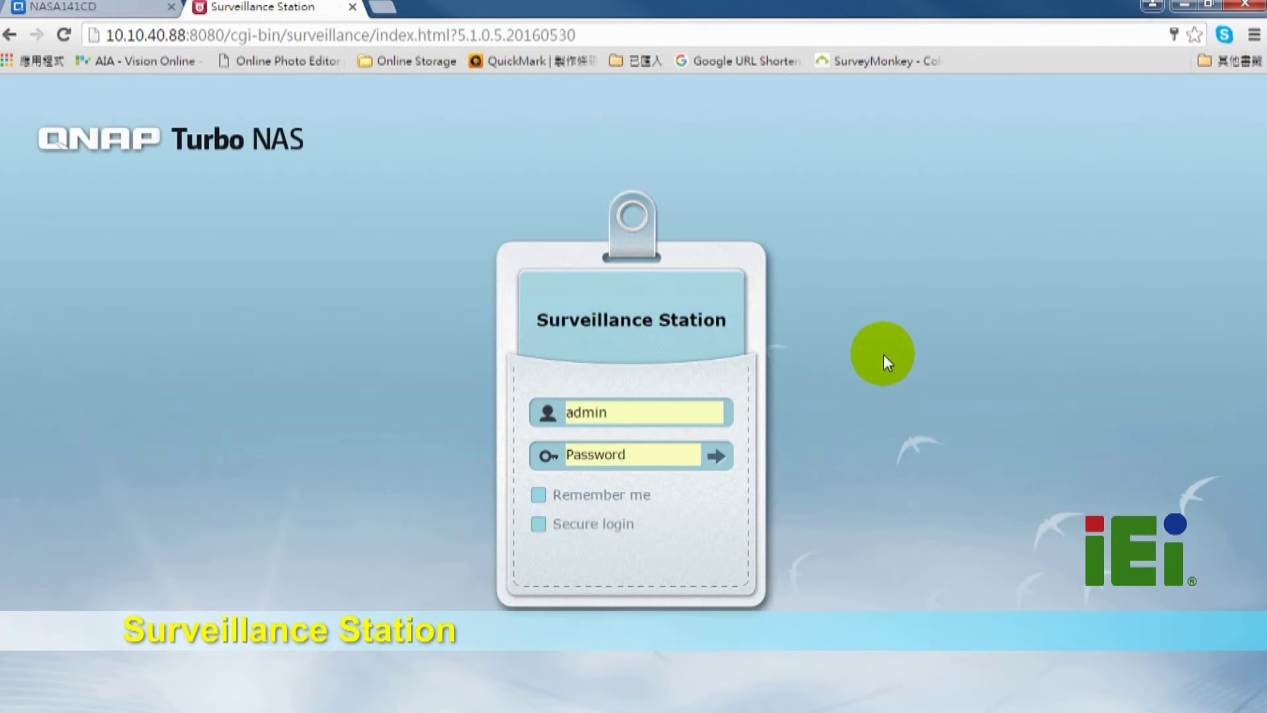
pyautogui.click(652, 456)
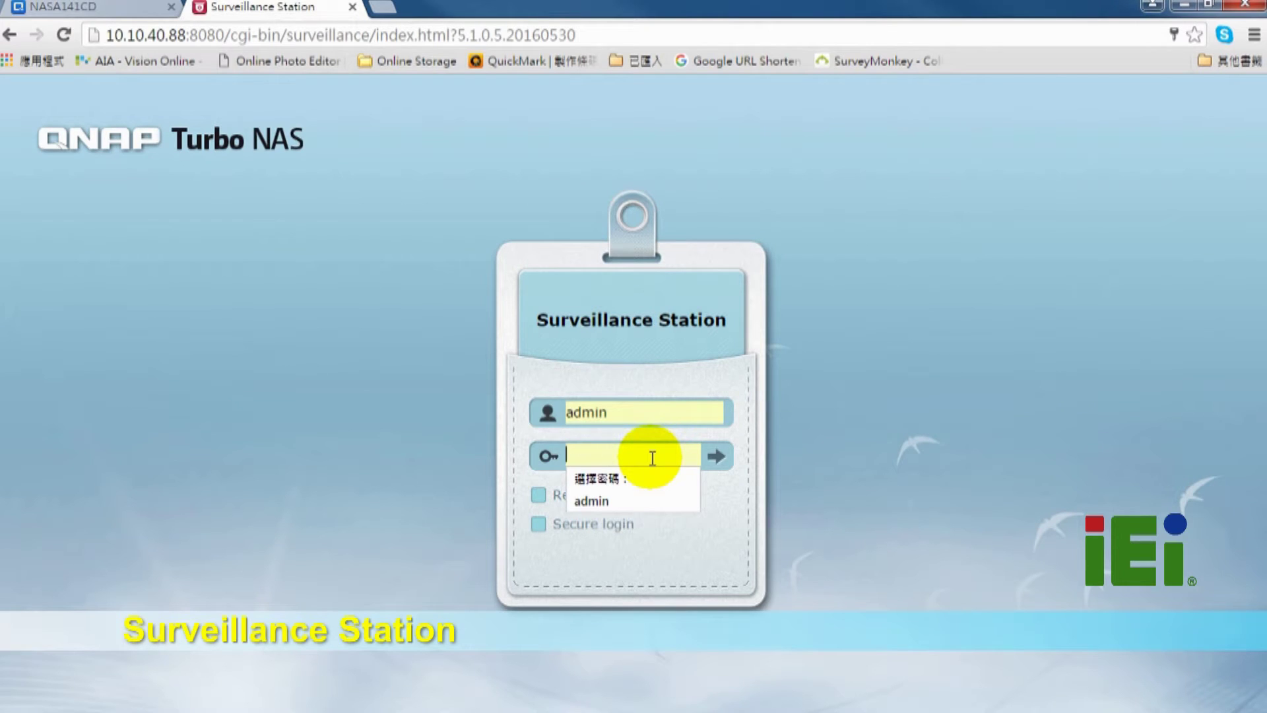
pyautogui.click(608, 497)
pyautogui.press('Return')
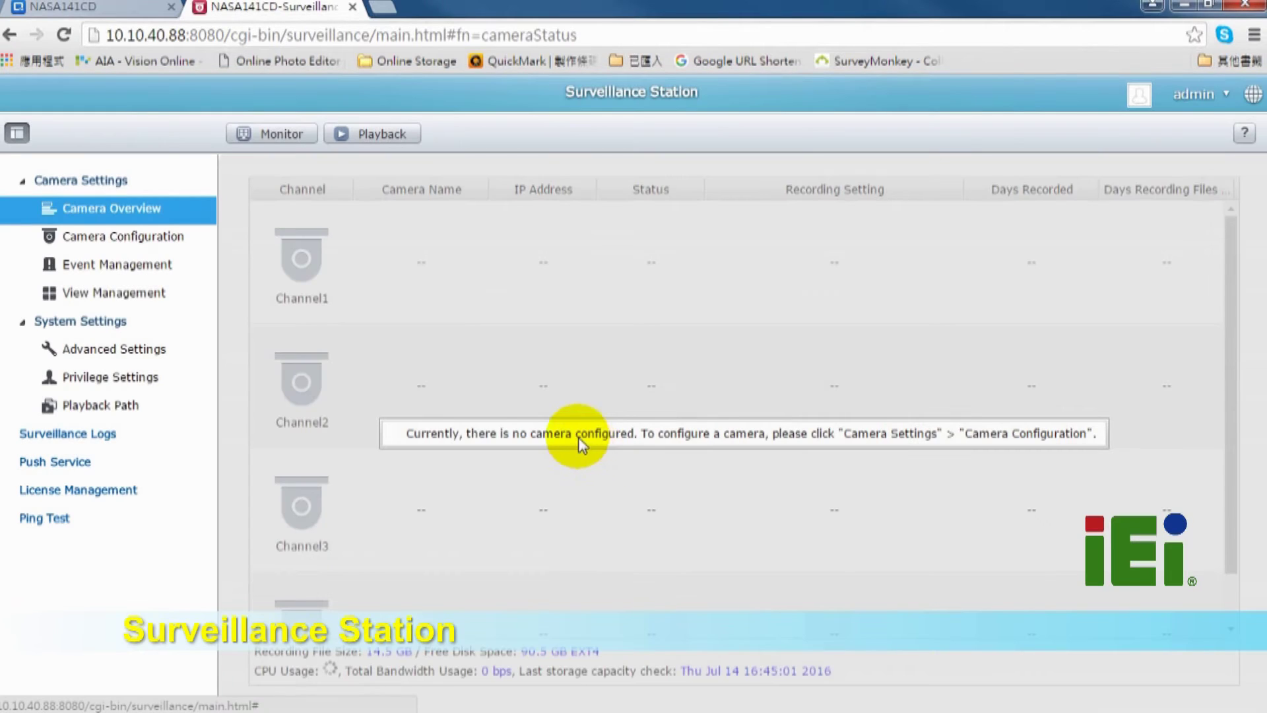
pyautogui.click(137, 237)
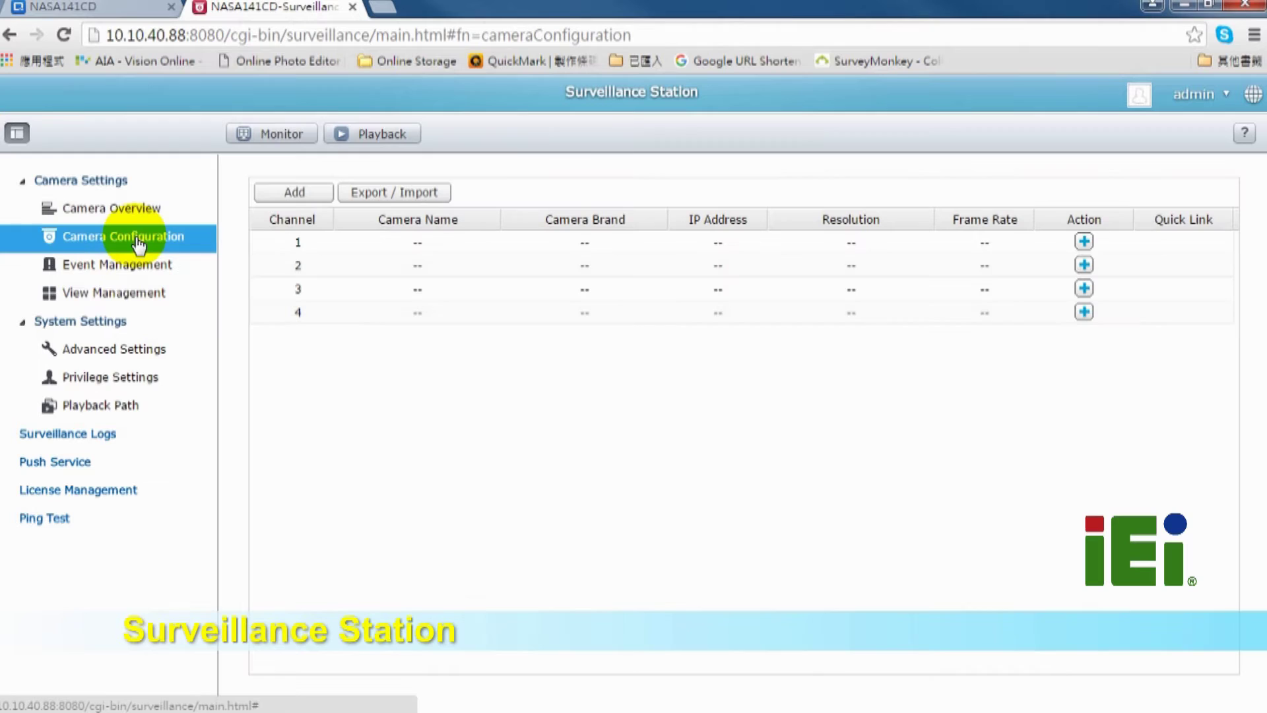
# - Run an automatic network camera search and select the D-Link camera at 10.10.40.116
pyautogui.click(280, 191)
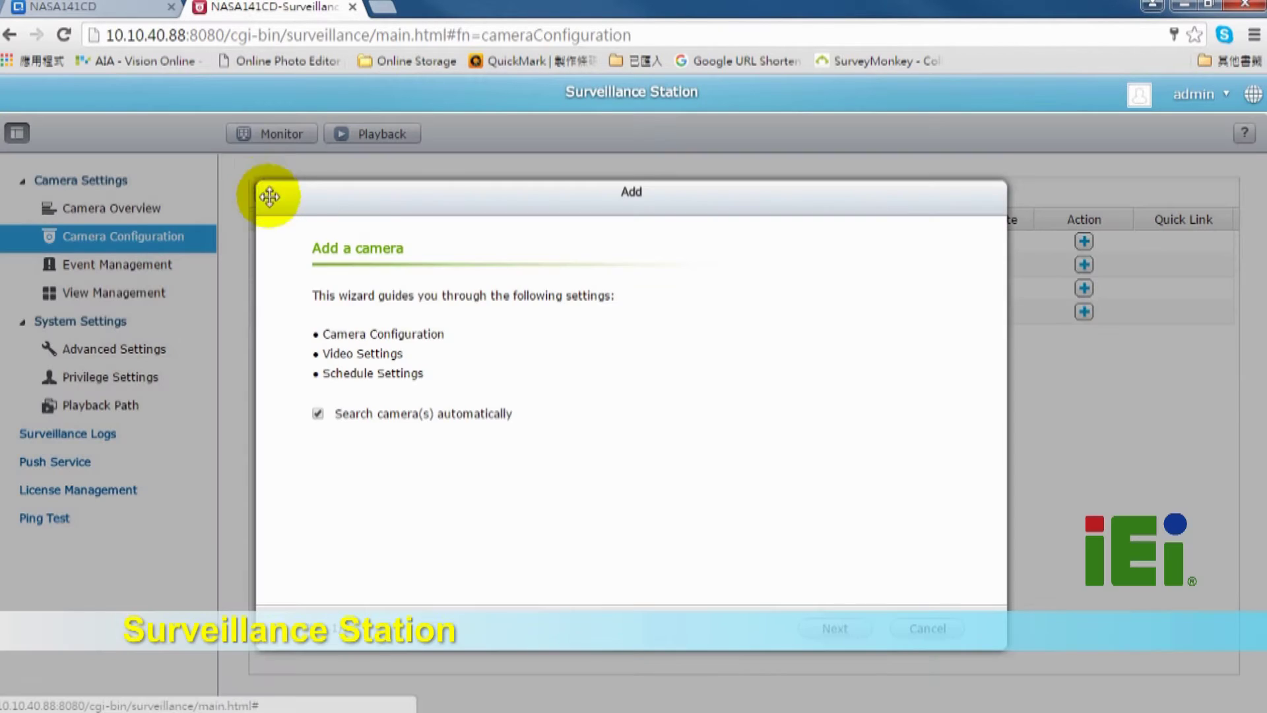
pyautogui.click(839, 630)
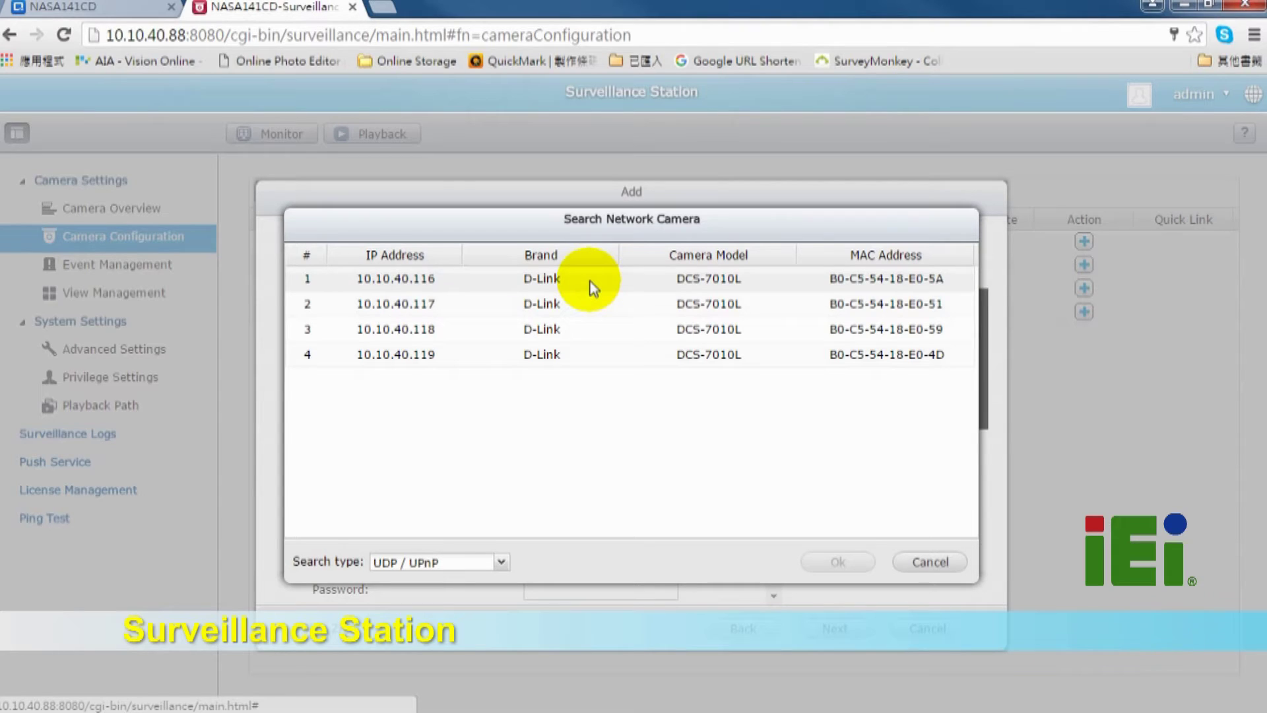
pyautogui.click(590, 281)
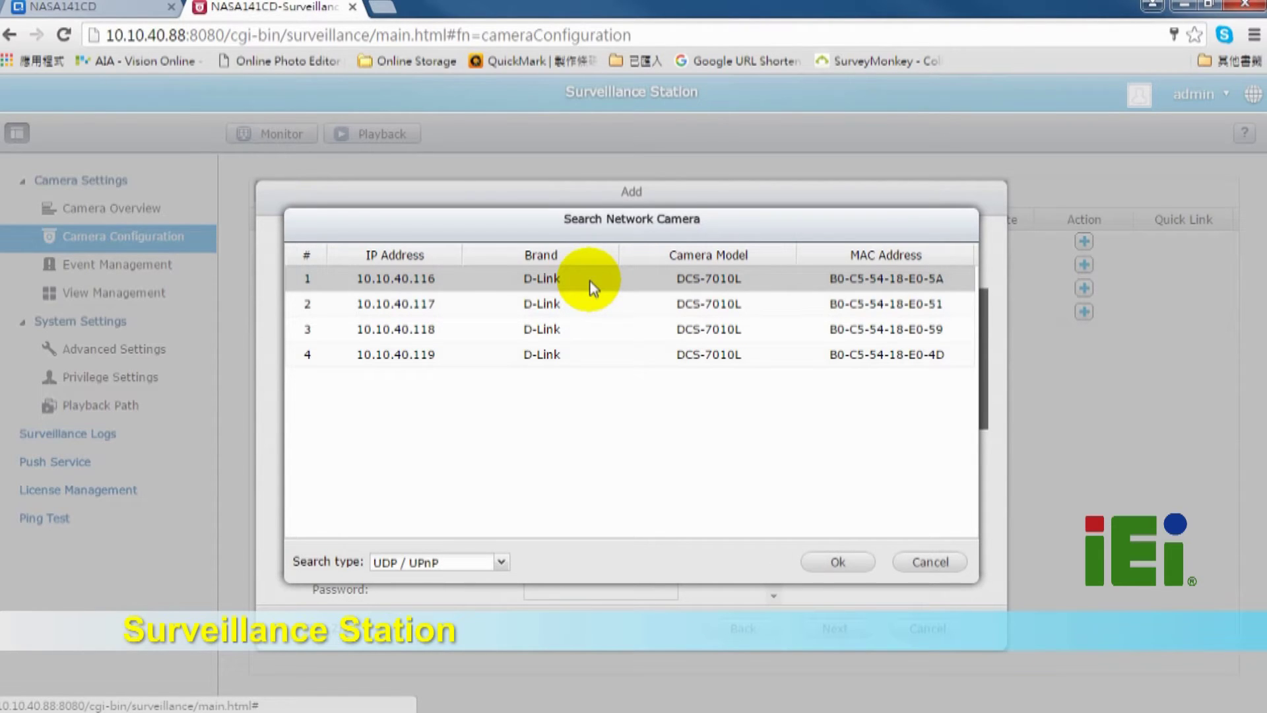
# - Fill in Camera 1's saved user name and password, then test for a live preview
pyautogui.click(820, 567)
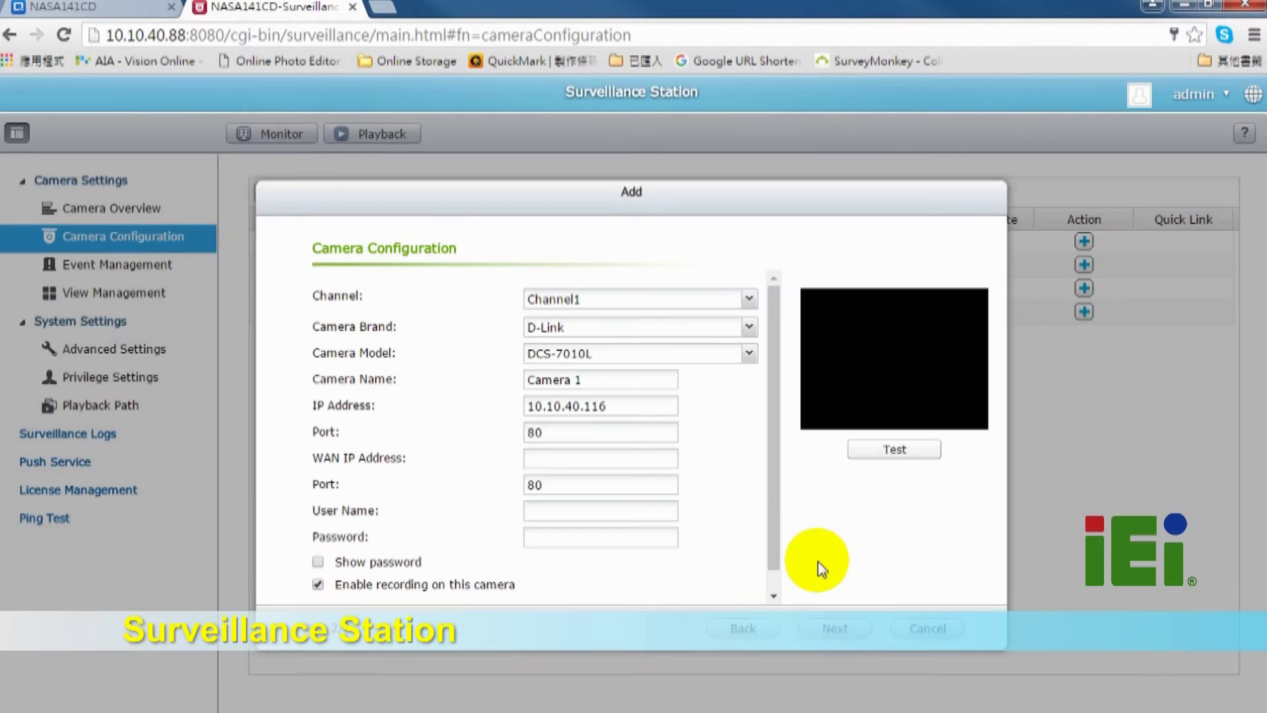
pyautogui.click(608, 378)
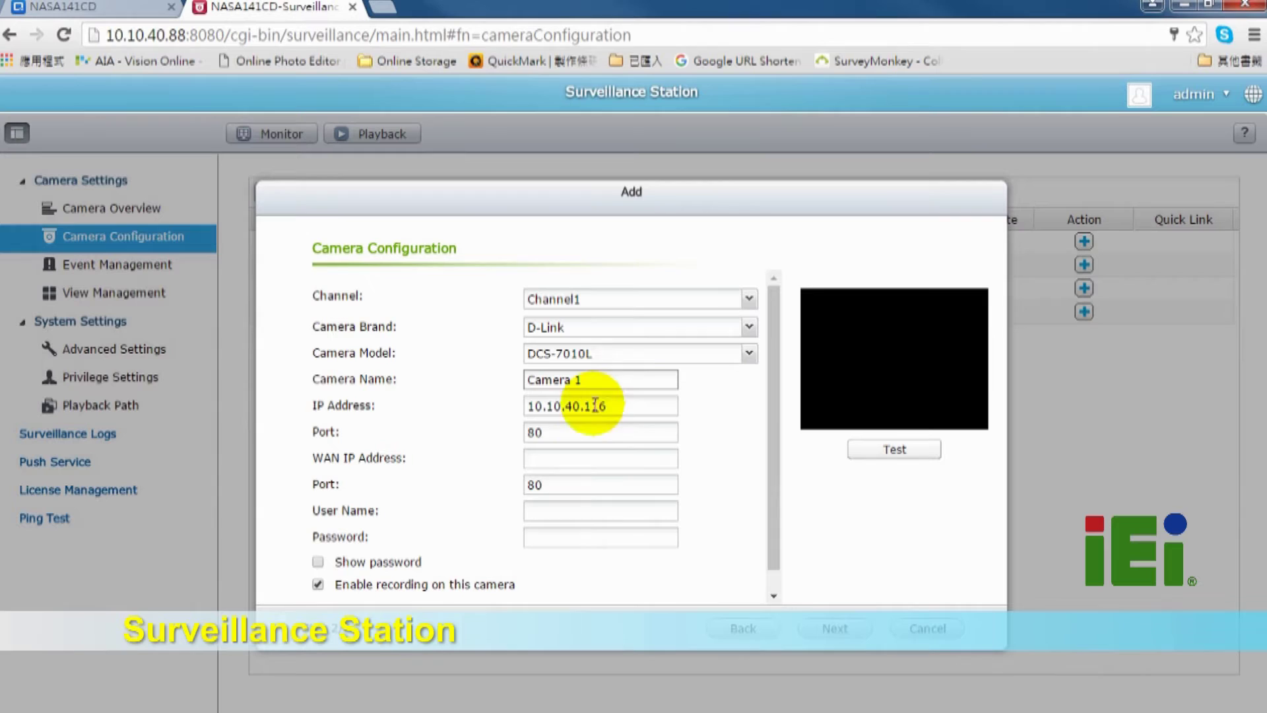
pyautogui.click(574, 510)
pyautogui.click(566, 533)
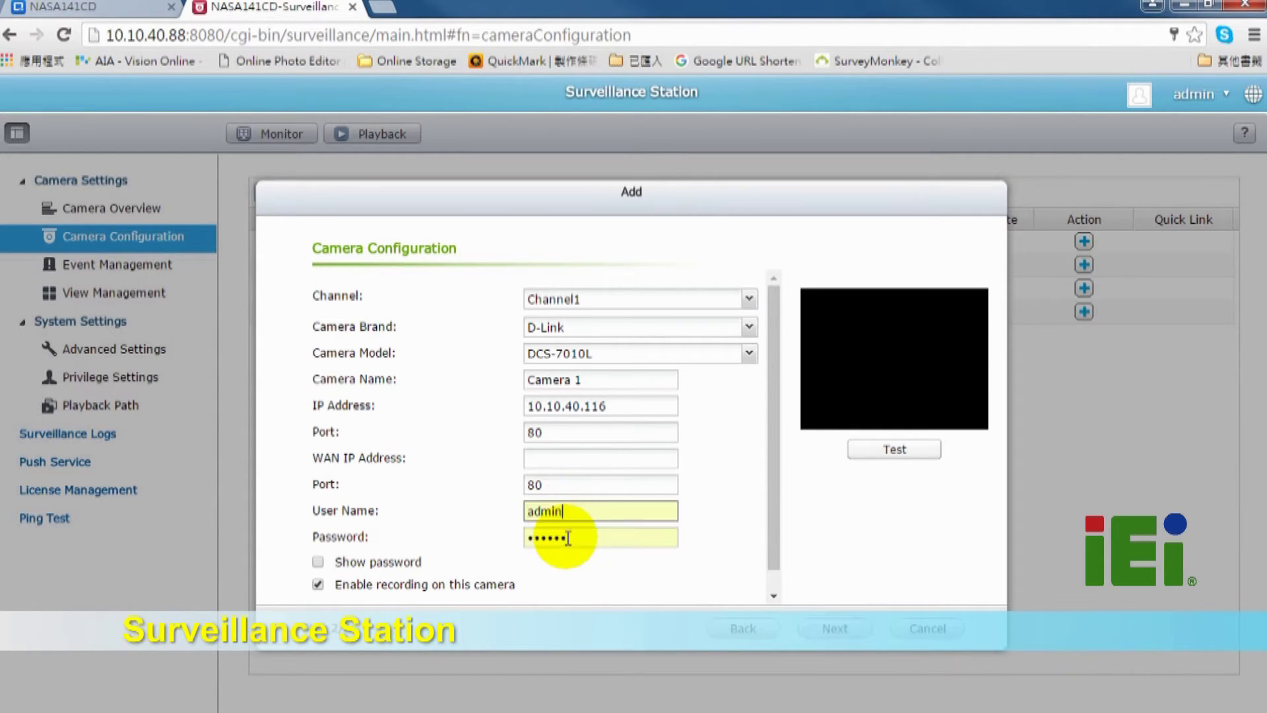
pyautogui.click(576, 538)
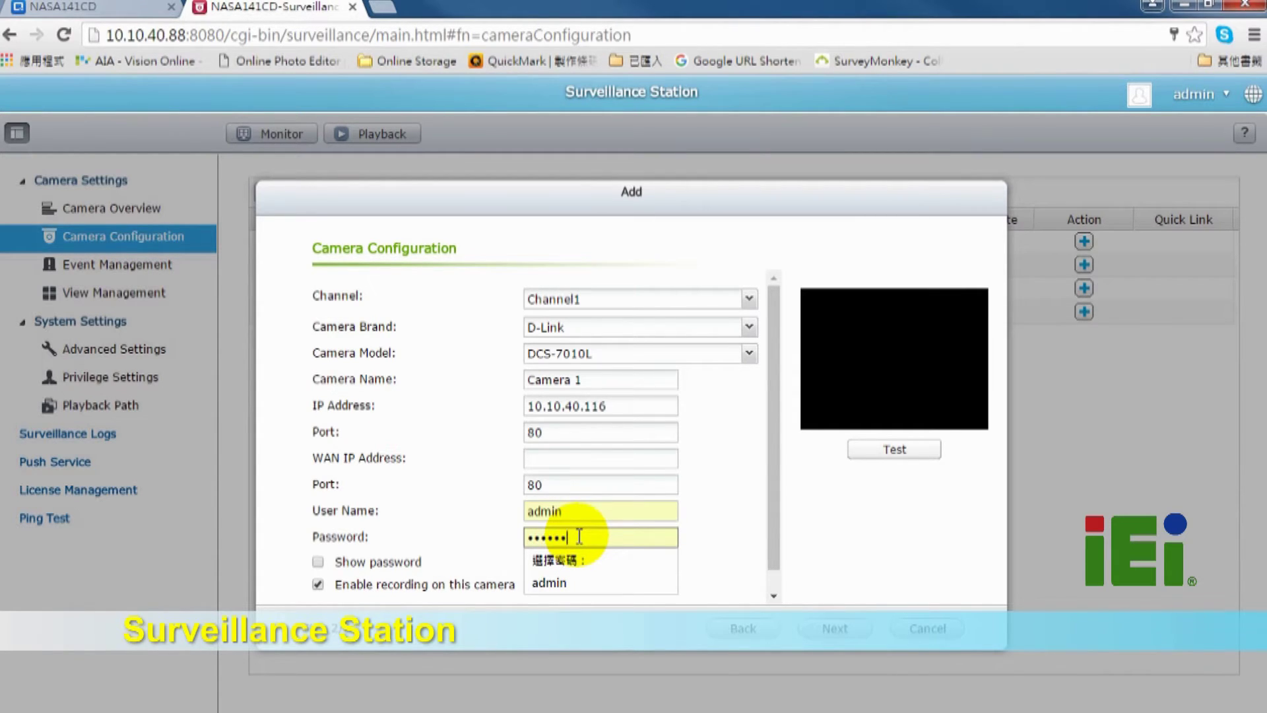
pyautogui.click(699, 523)
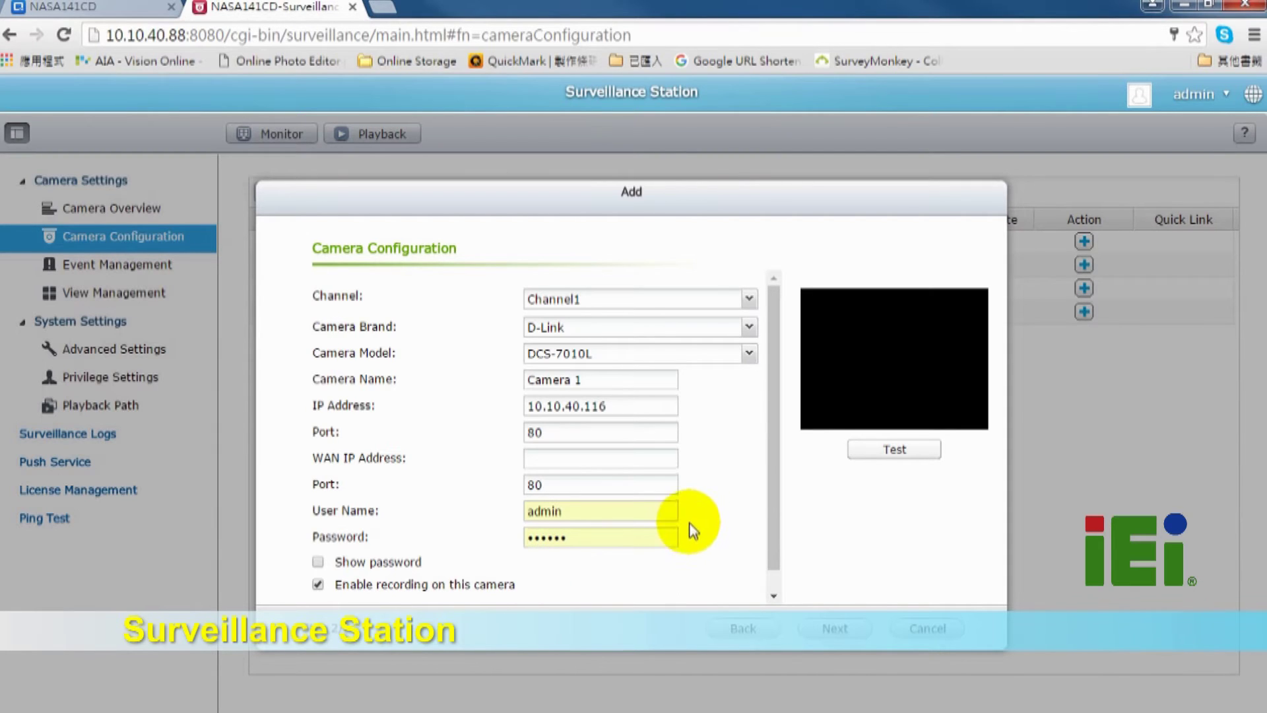
pyautogui.click(884, 454)
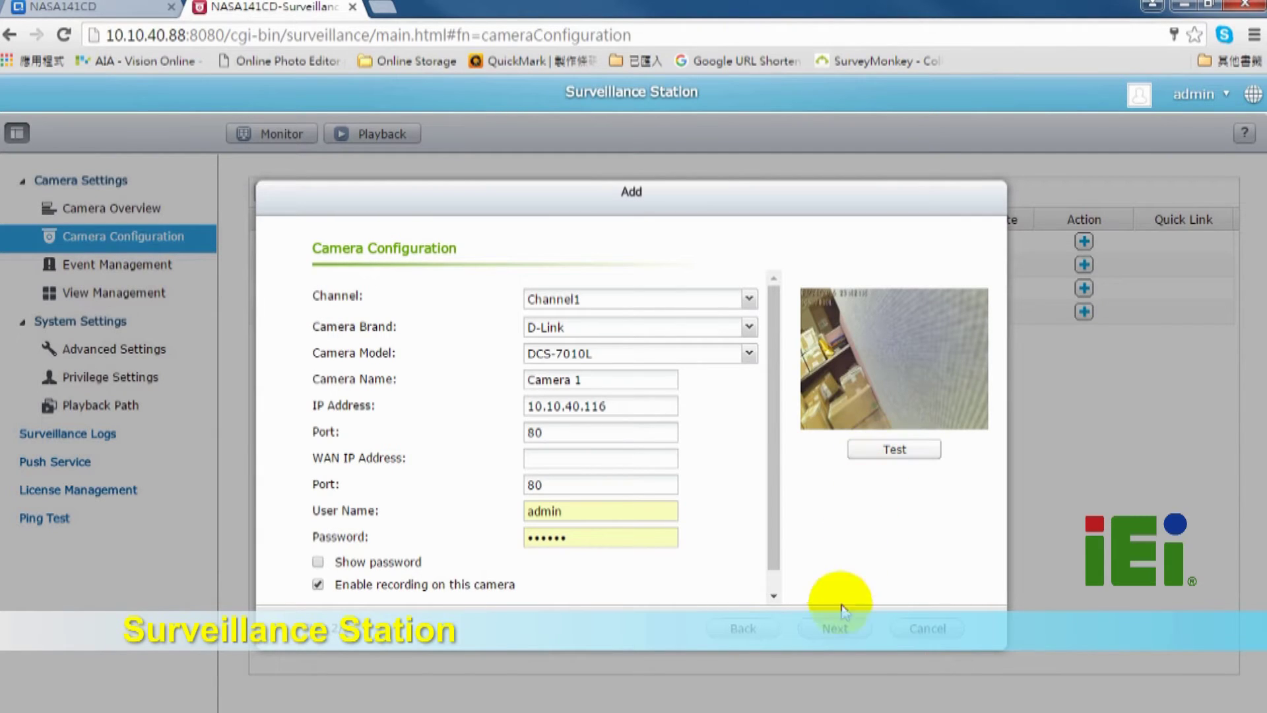
# - Accept the default H.264, 1280x800, 30 fps, Excellent video settings and continue to scheduling
pyautogui.click(835, 630)
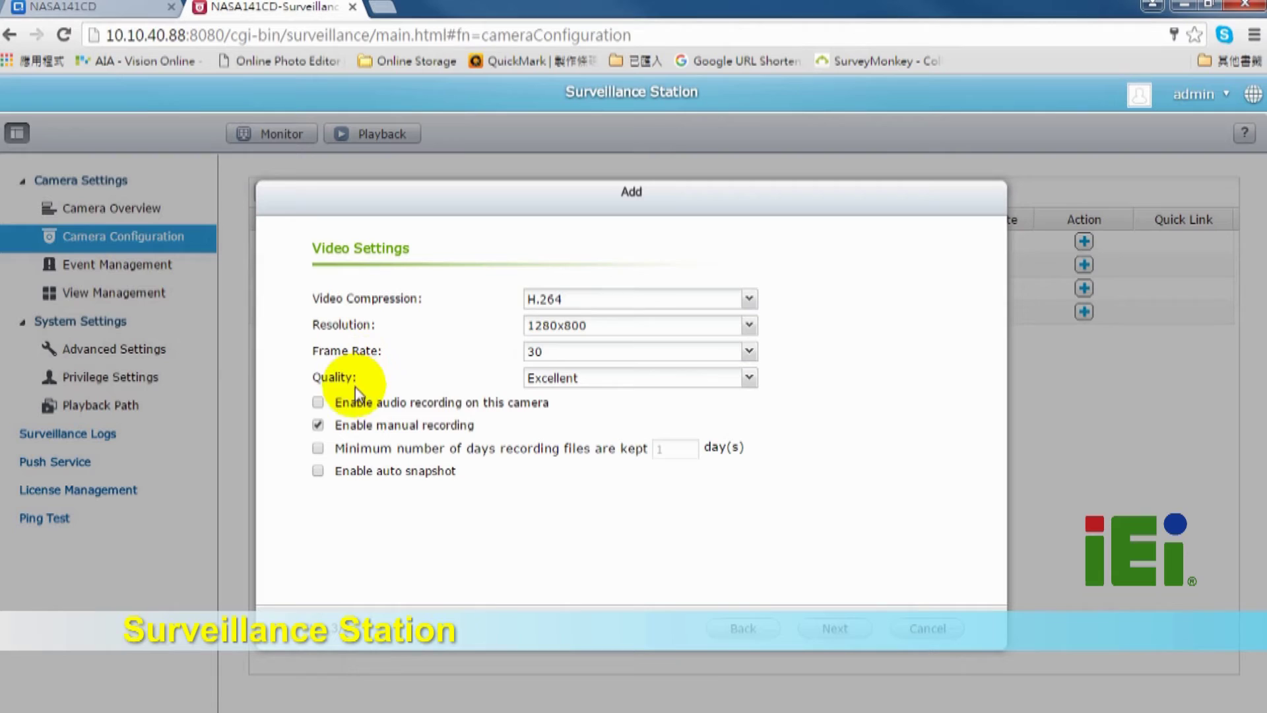
pyautogui.click(830, 630)
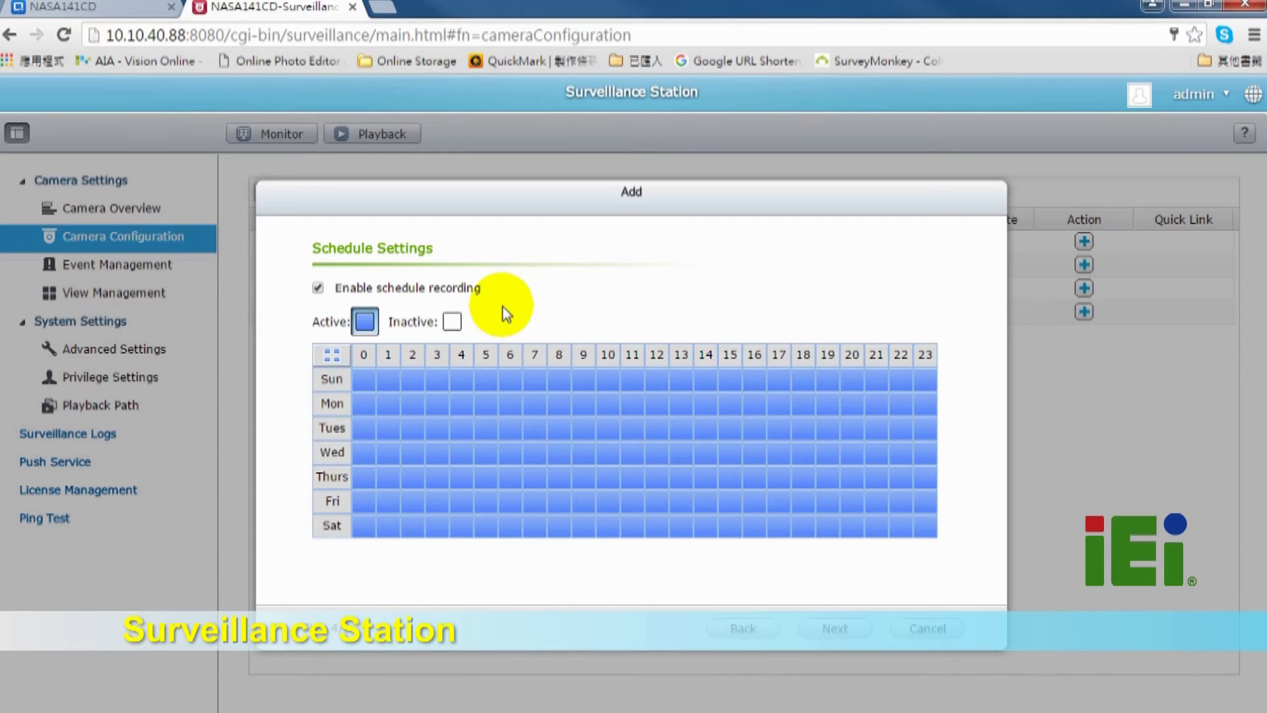
# - Clear the weekly schedule and mark only Sunday hours 1–9 as active recording time
pyautogui.click(457, 320)
pyautogui.click(332, 355)
pyautogui.click(364, 323)
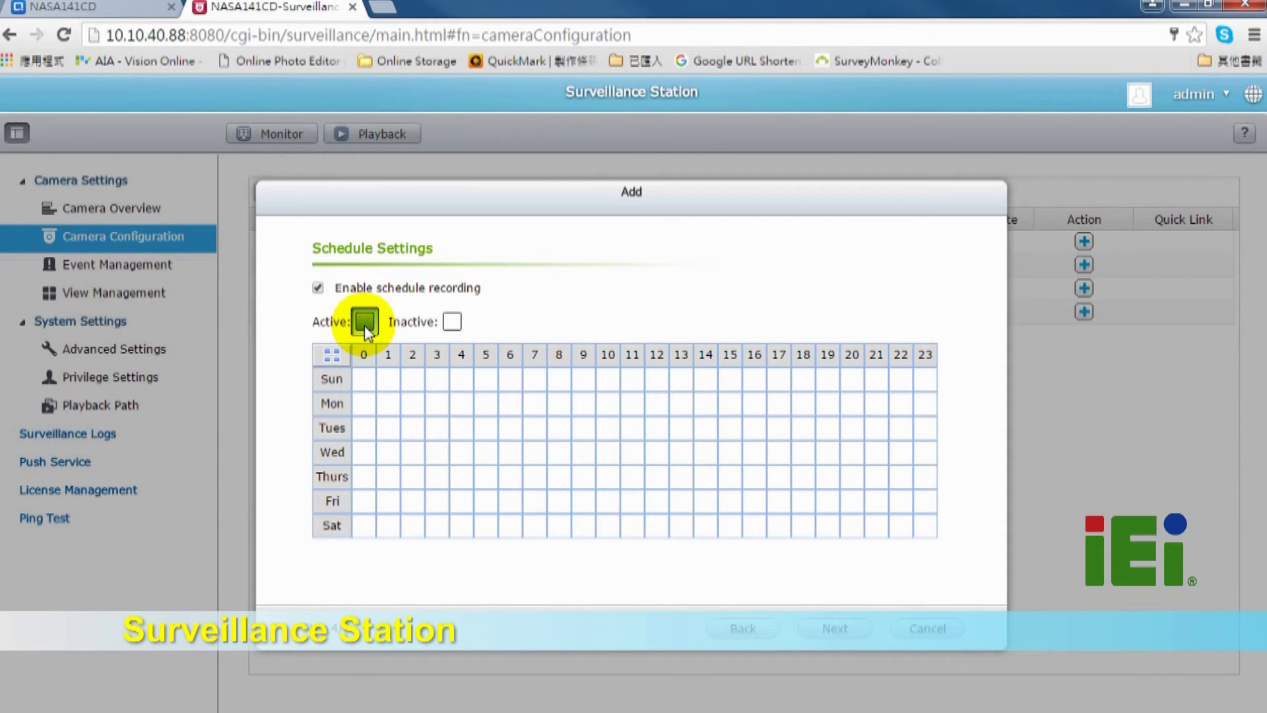
pyautogui.moveTo(380, 369)
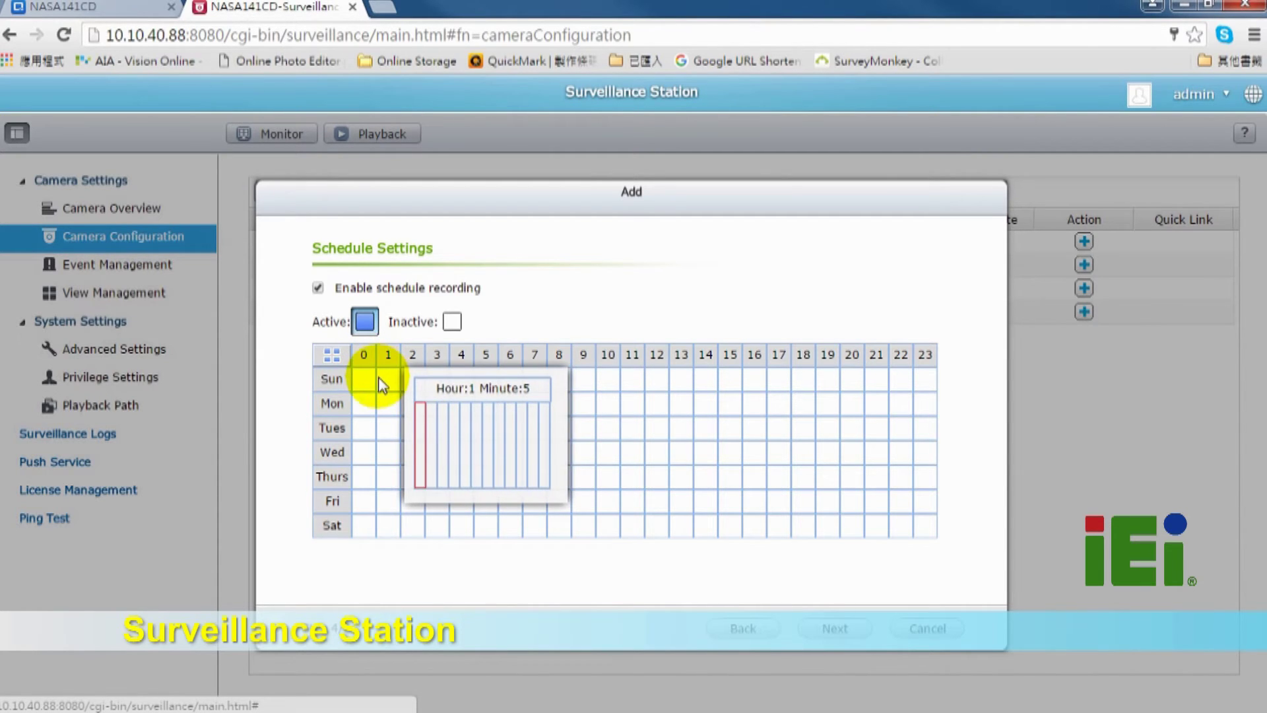
pyautogui.click(386, 382)
pyautogui.moveTo(404, 388); pyautogui.dragTo(617, 381)
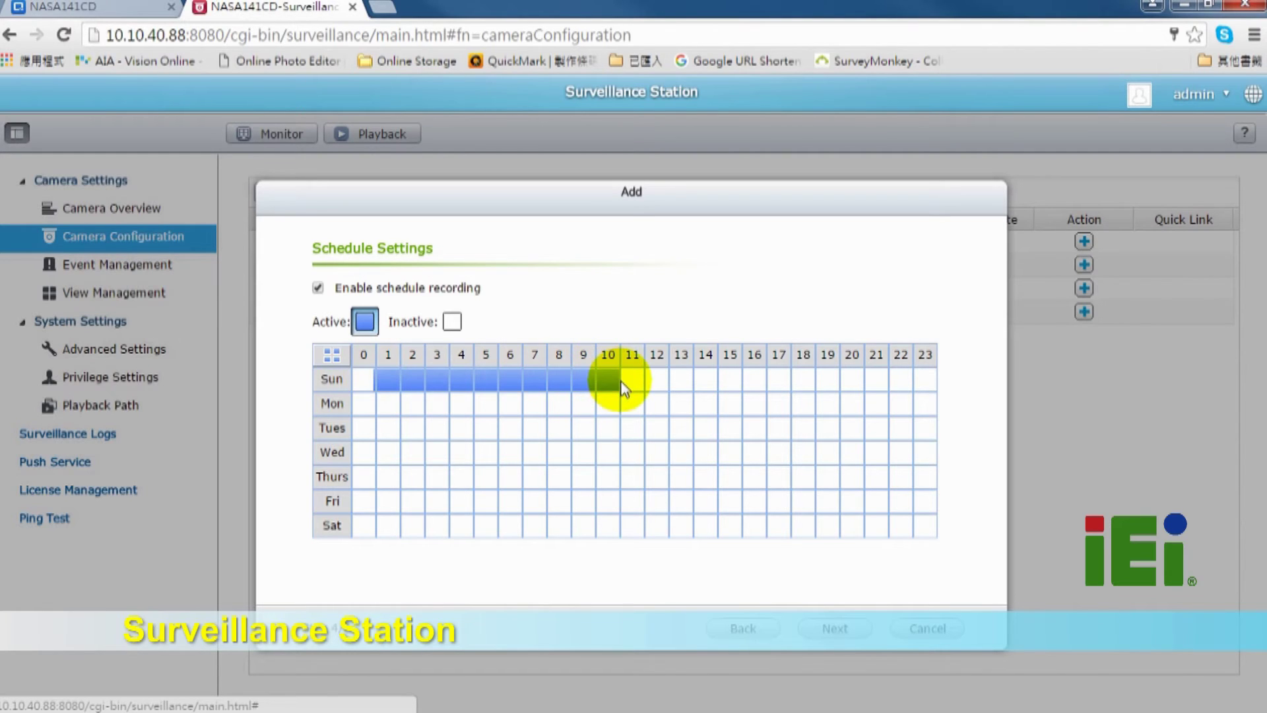
pyautogui.click(839, 631)
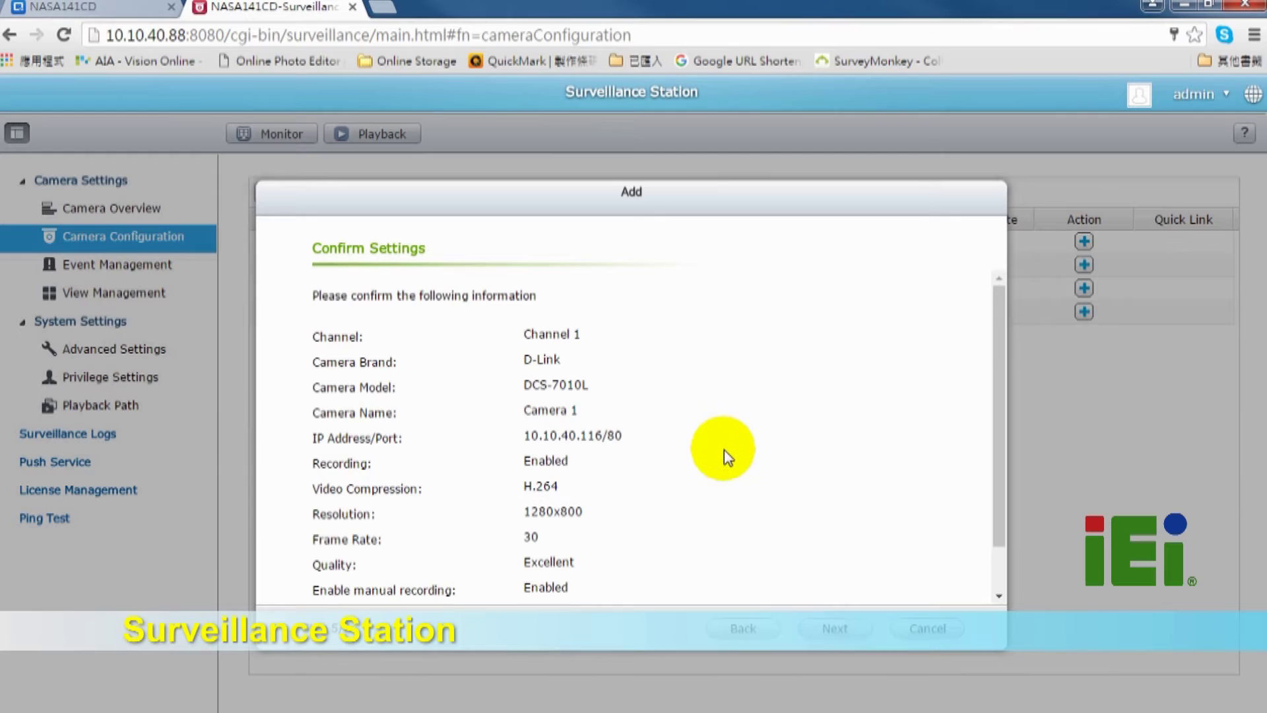
# - Create Camera 1, then add Cameras 2–4 at 10.10.40.117–119 with the same wizard
pyautogui.click(838, 628)
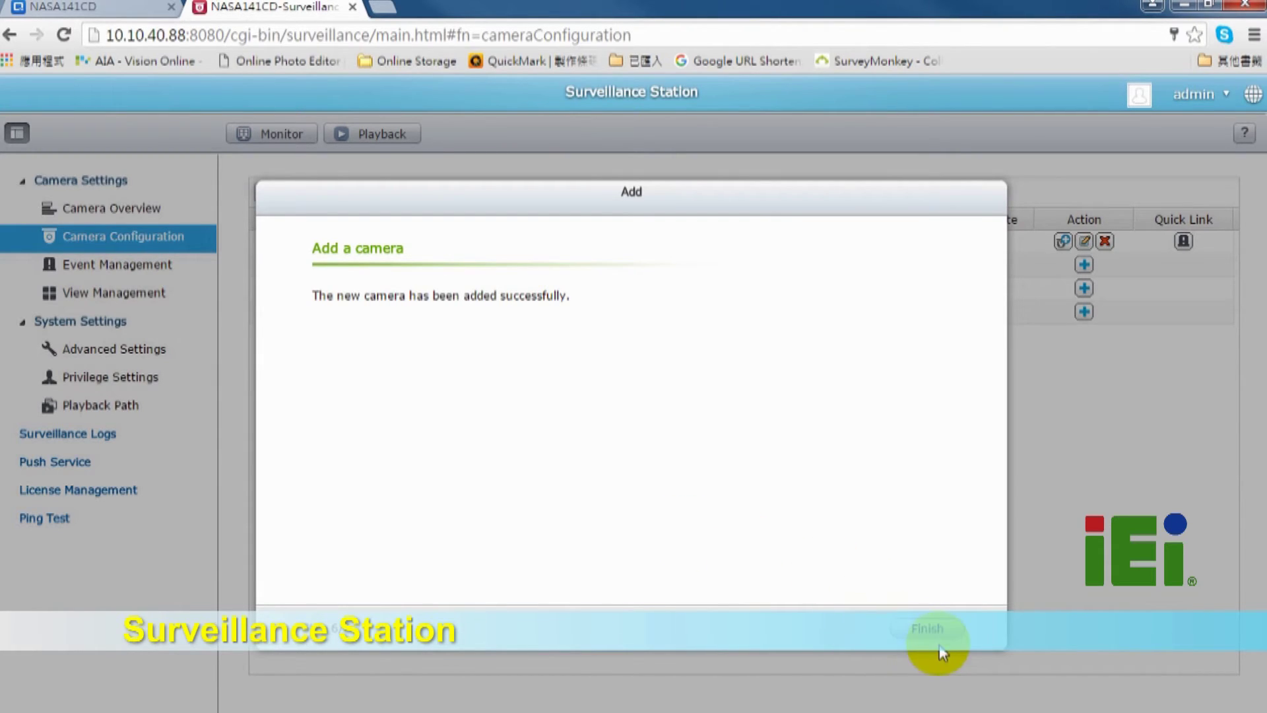
pyautogui.click(927, 629)
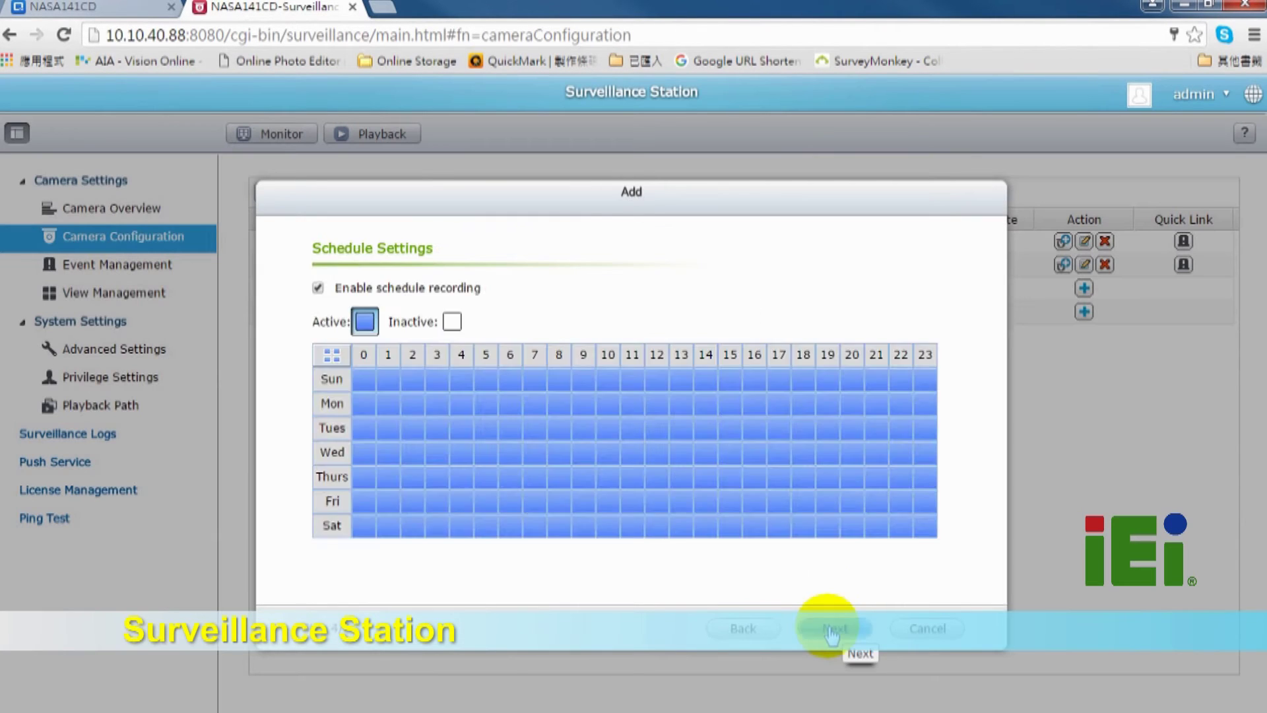
pyautogui.click(820, 628)
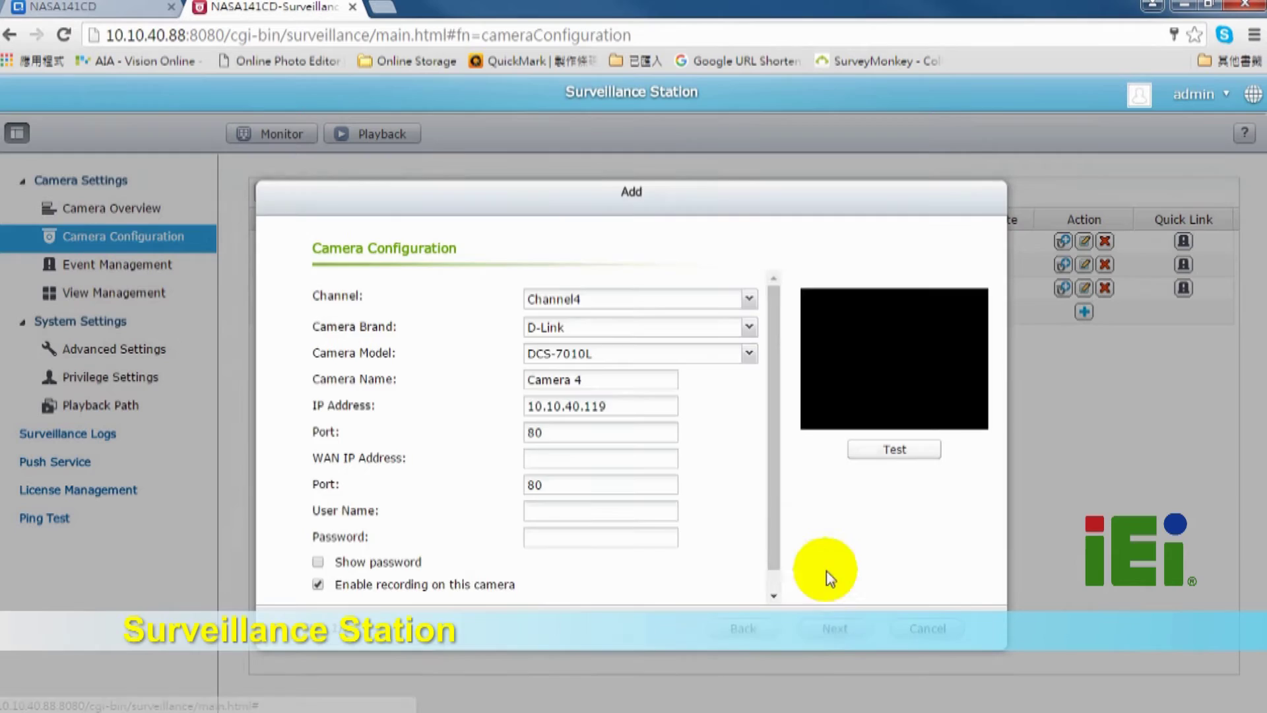
pyautogui.click(809, 616)
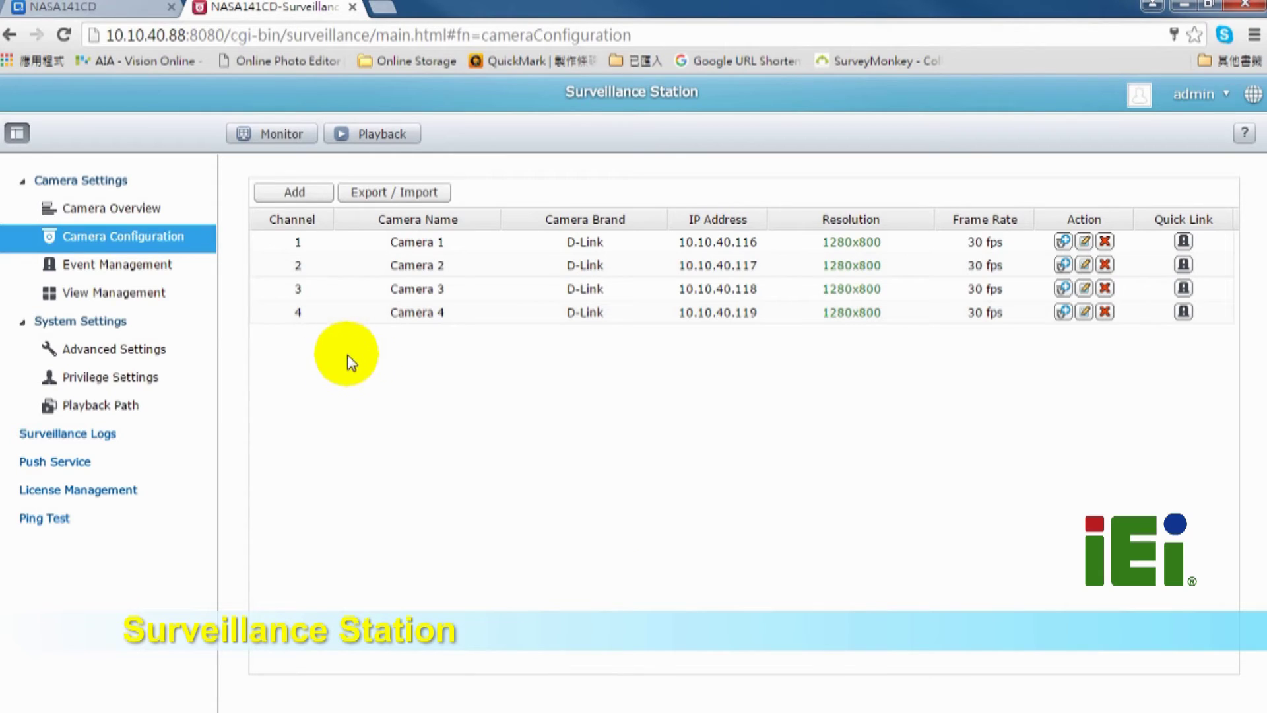
# - Enable motion-triggered alarm recording for Camera 1 in Event Management and apply it
pyautogui.click(150, 268)
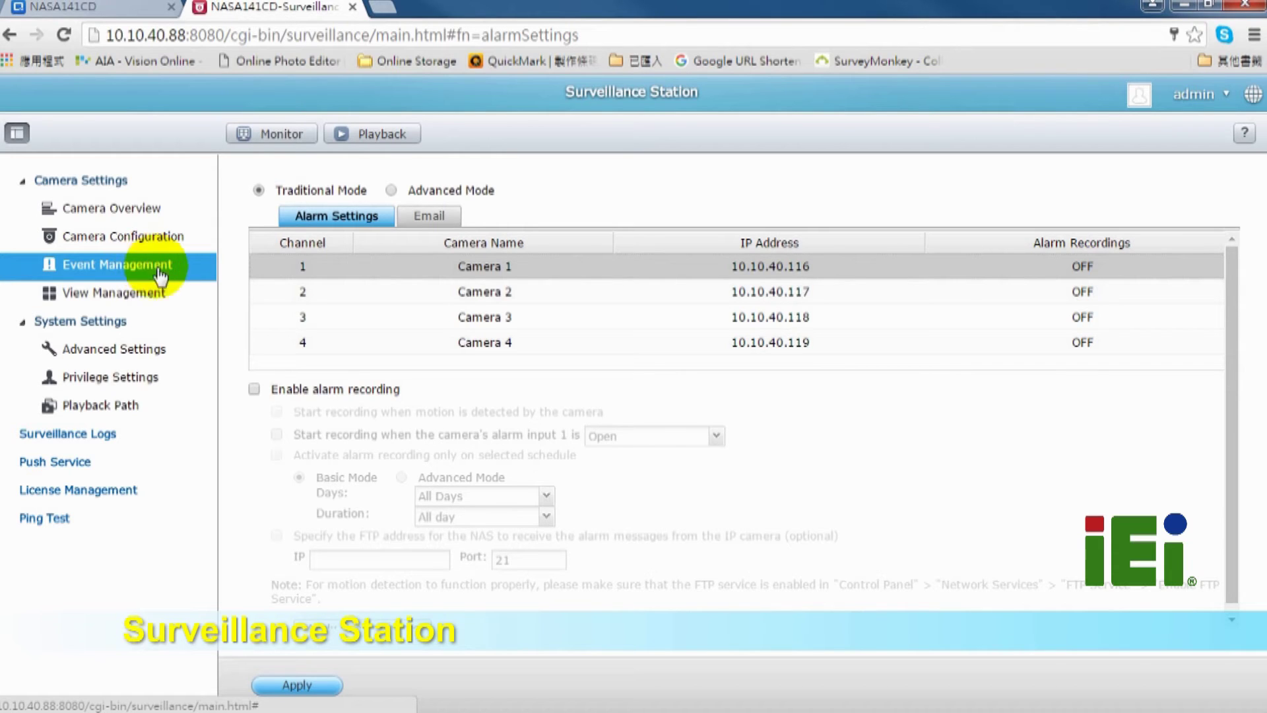
pyautogui.click(255, 390)
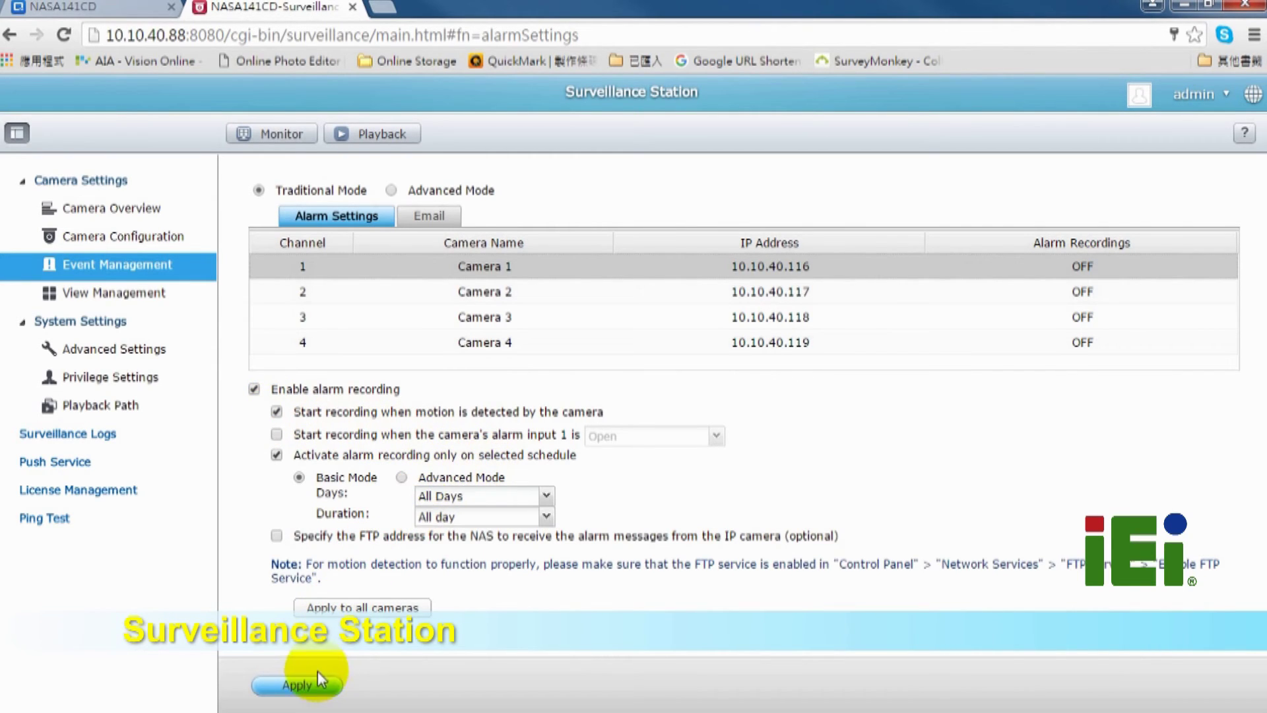
pyautogui.click(300, 686)
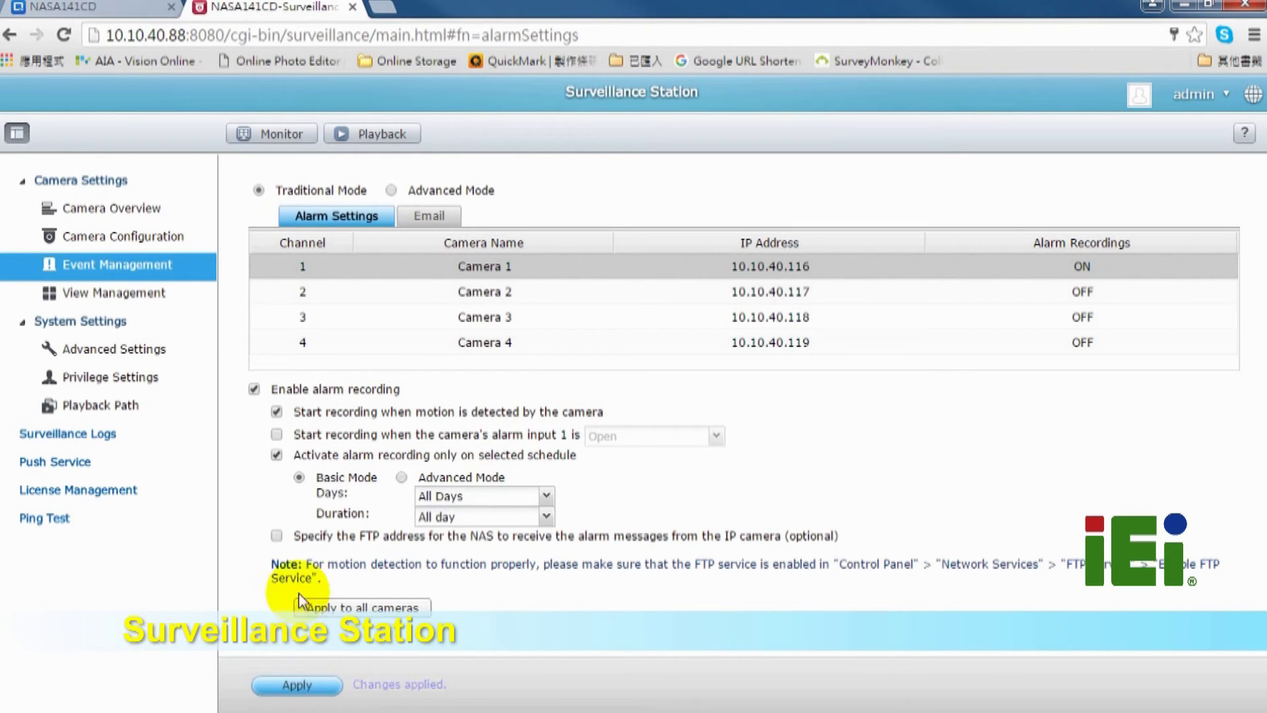
# - Set 5-minute recording files, a 5% free-space threshold, and overwriting of the oldest recordings
pyautogui.click(129, 356)
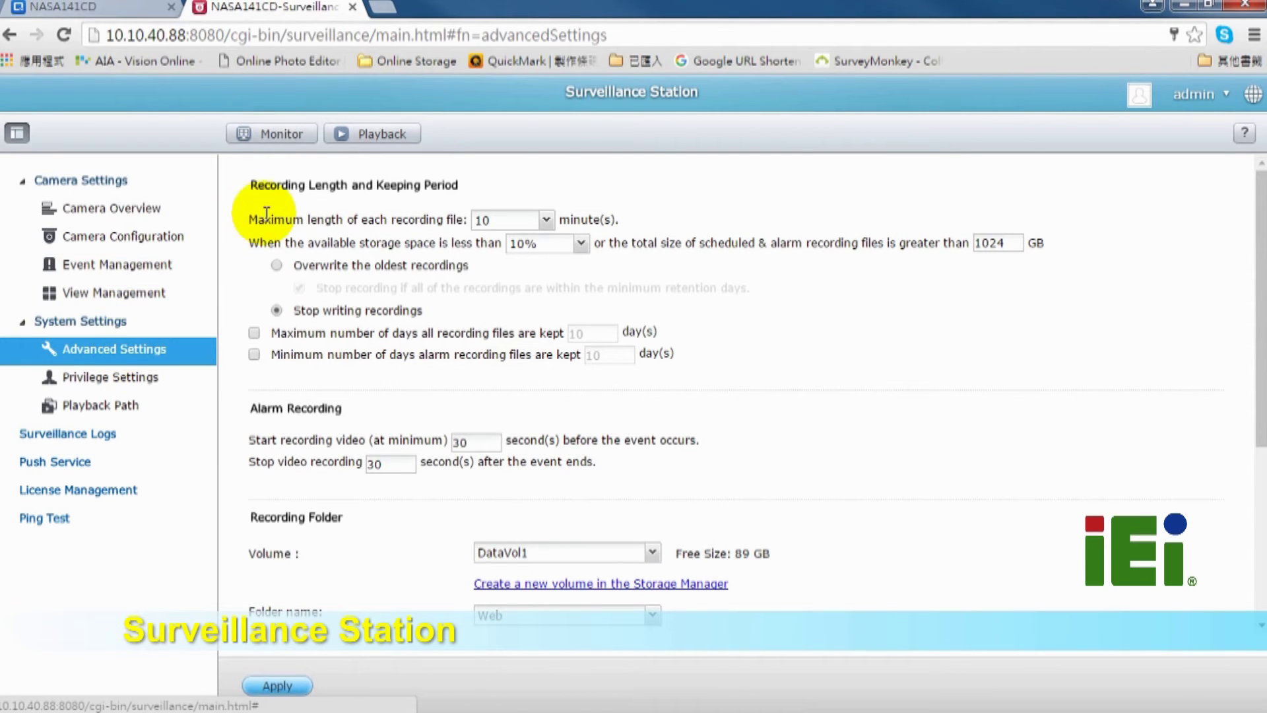
pyautogui.click(498, 225)
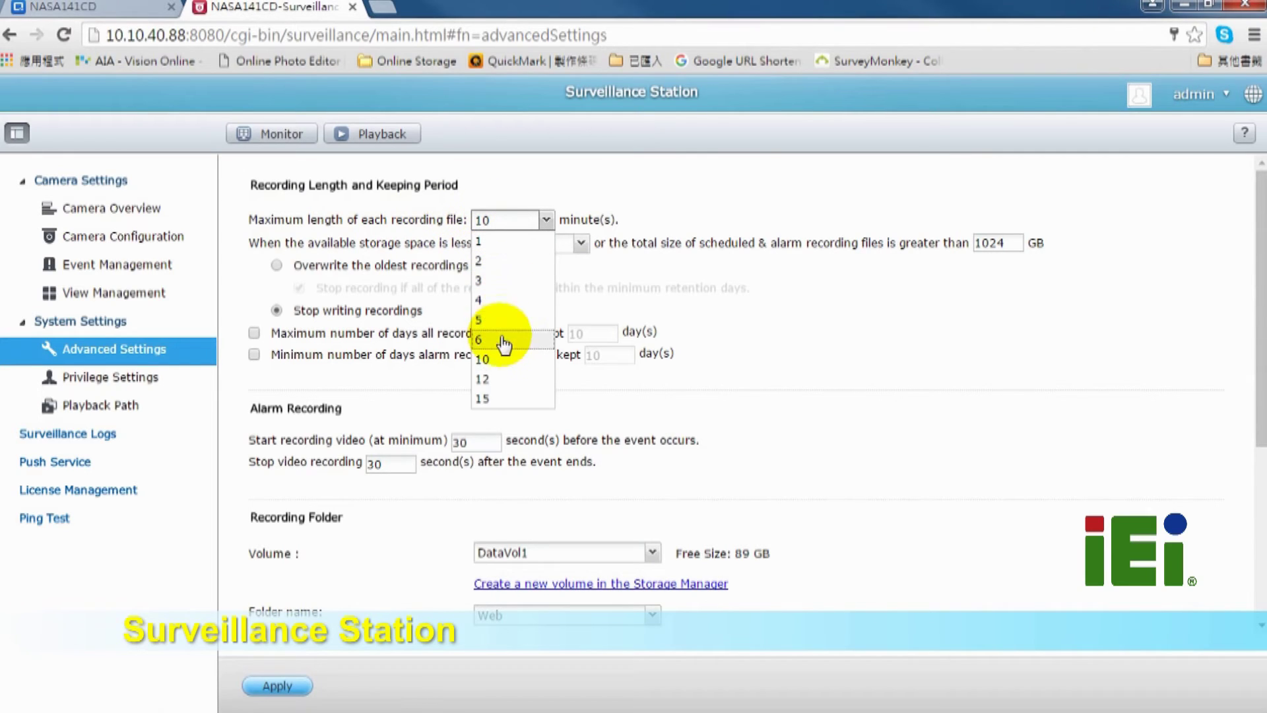
pyautogui.click(496, 294)
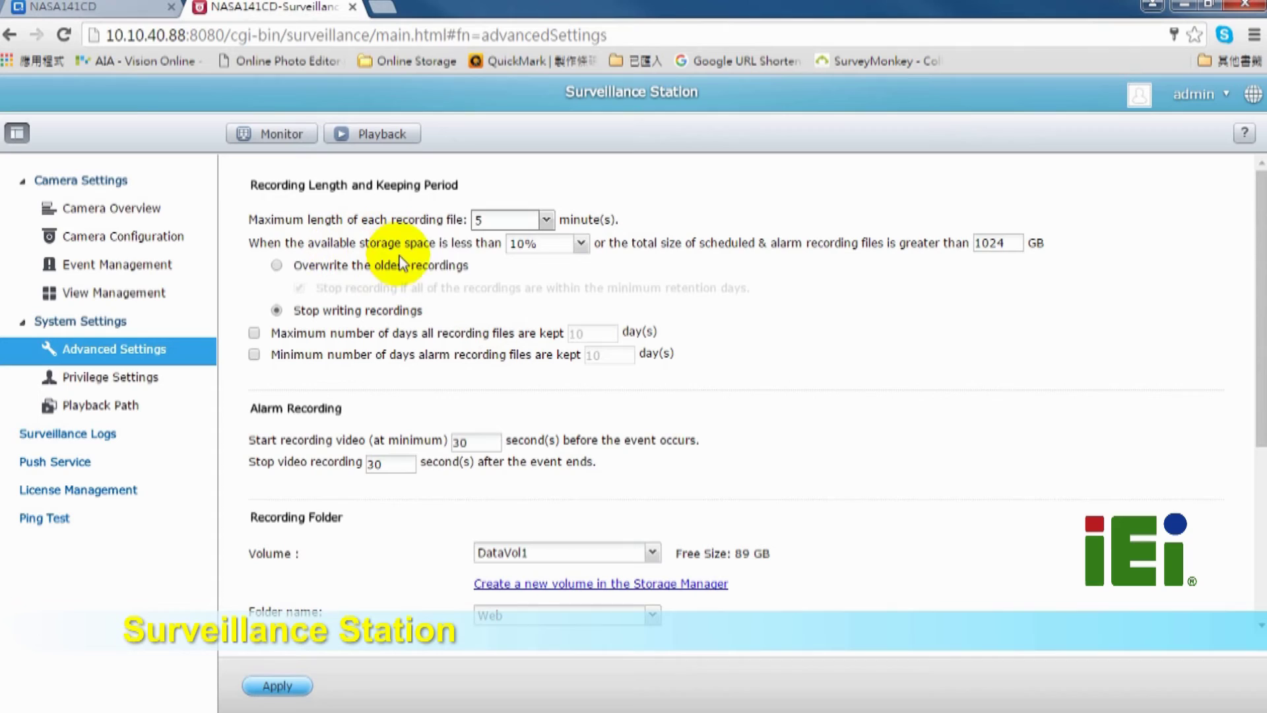
pyautogui.click(538, 249)
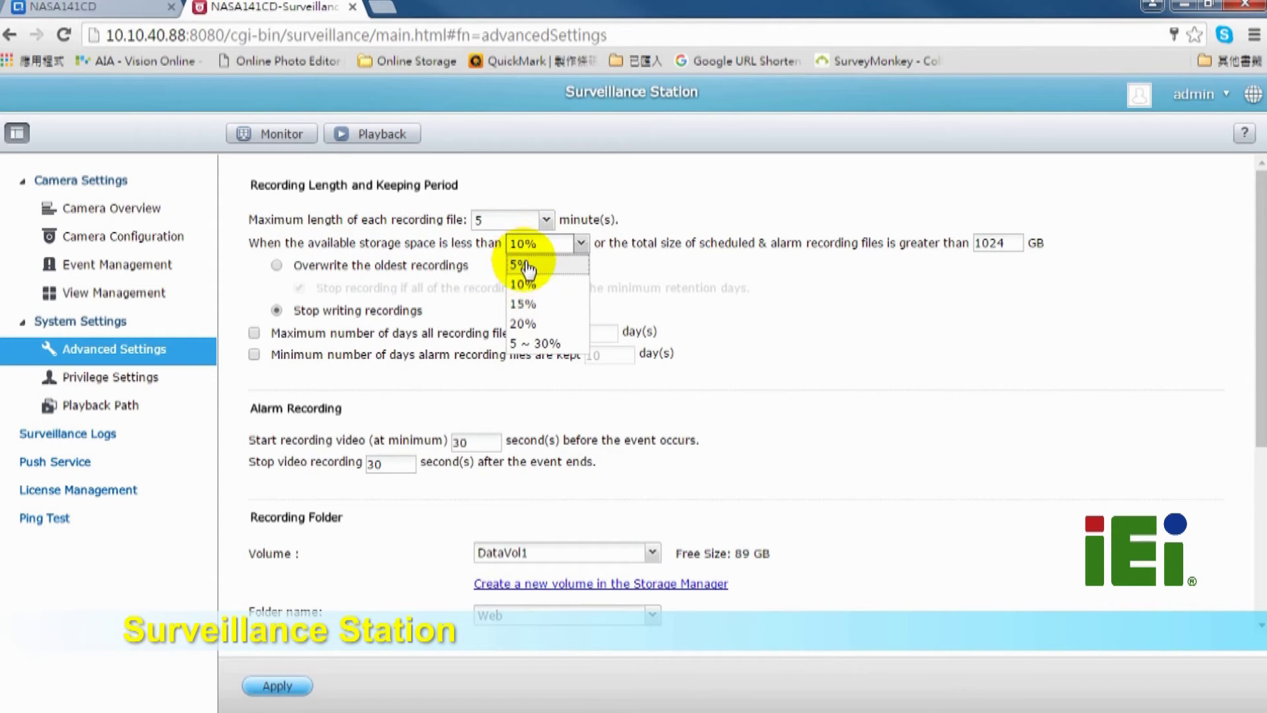
pyautogui.click(526, 266)
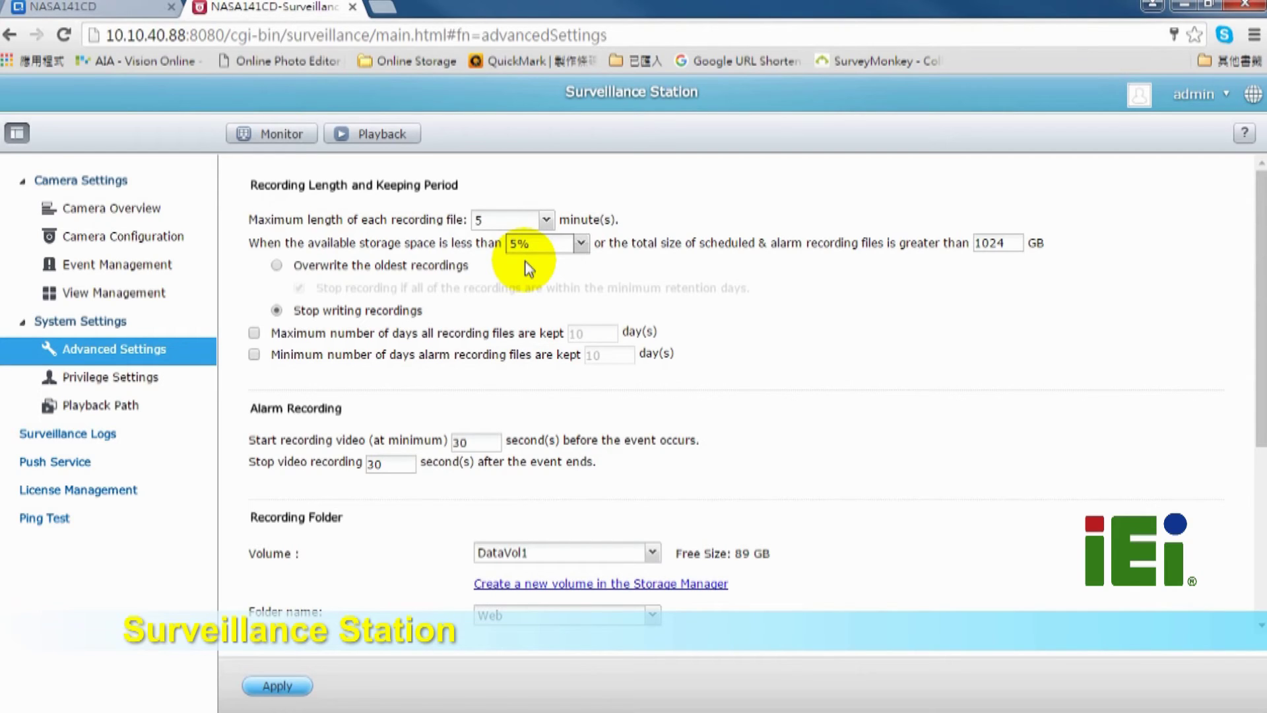
pyautogui.click(339, 267)
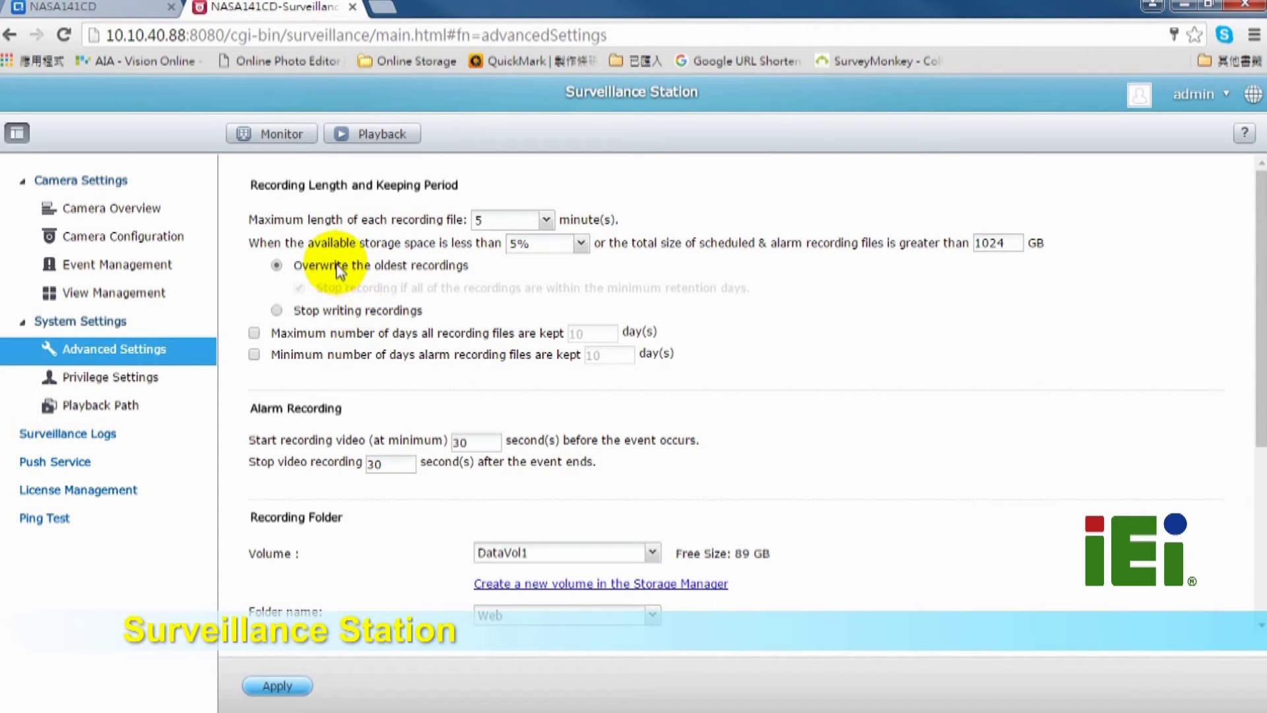
pyautogui.click(277, 687)
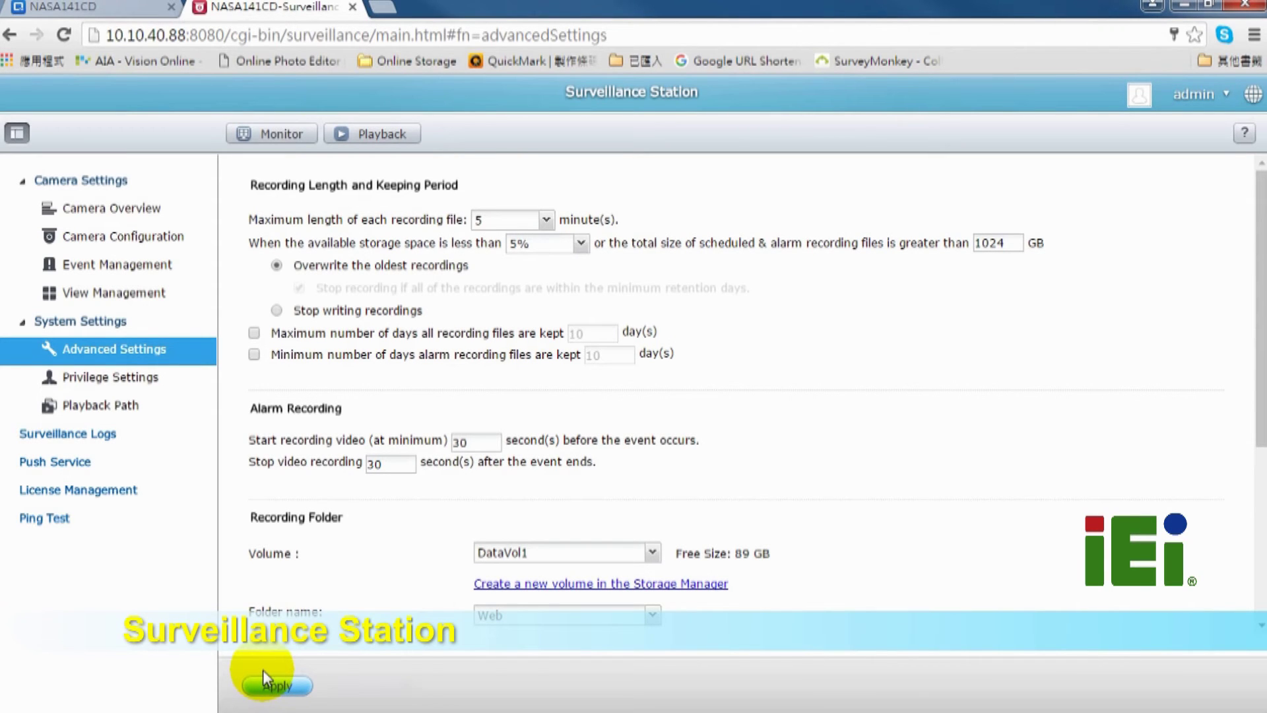
# - Launch QVR Monitor's four-camera live view, checking the layout options without changing them
pyautogui.click(276, 136)
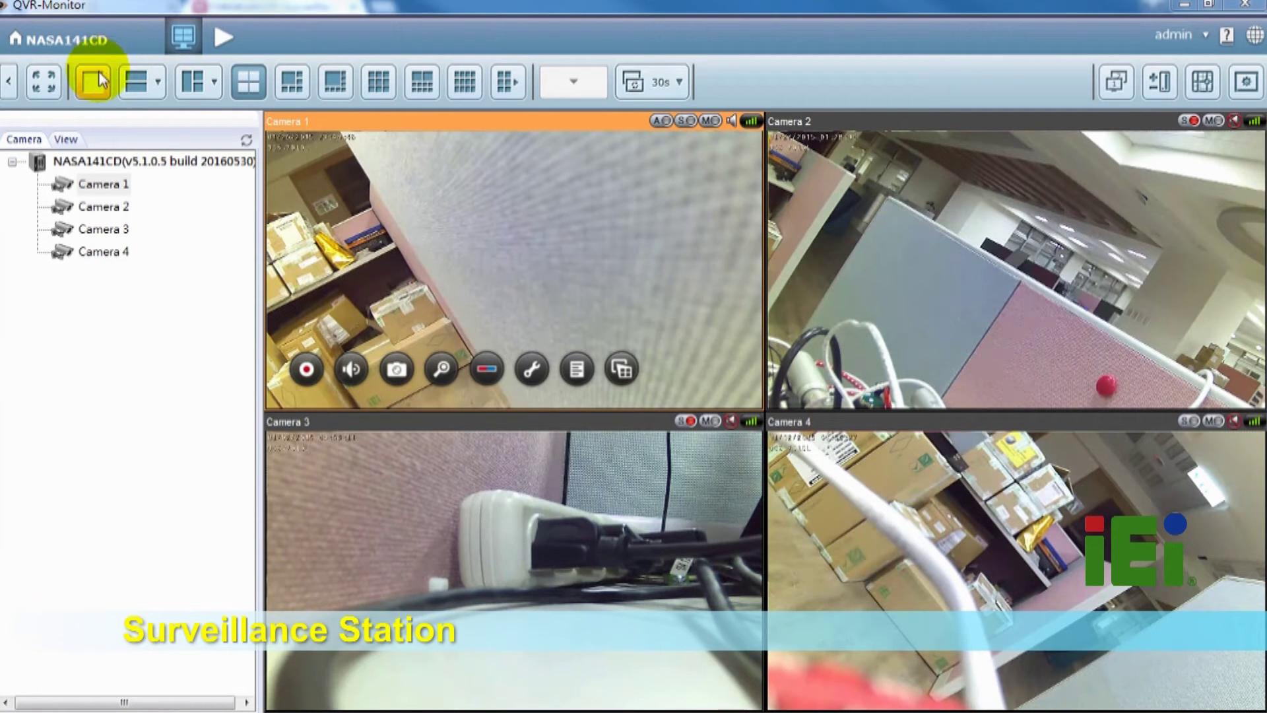
pyautogui.click(512, 81)
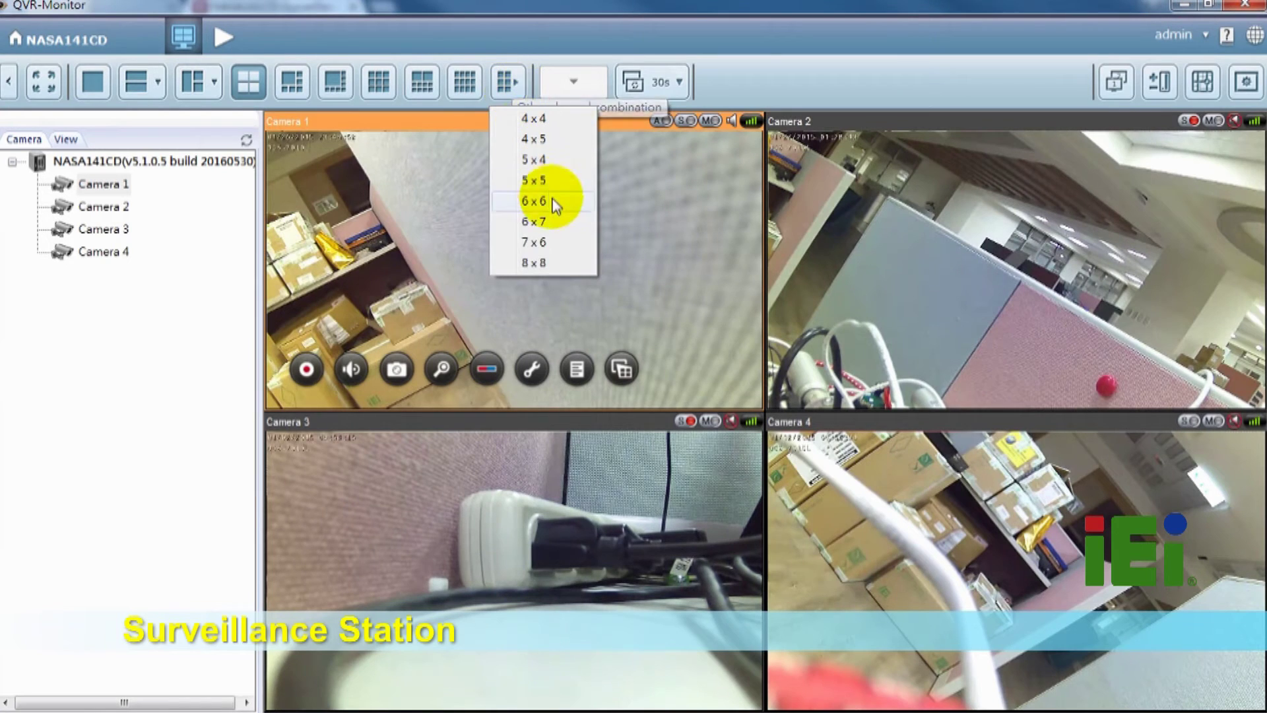
pyautogui.click(187, 327)
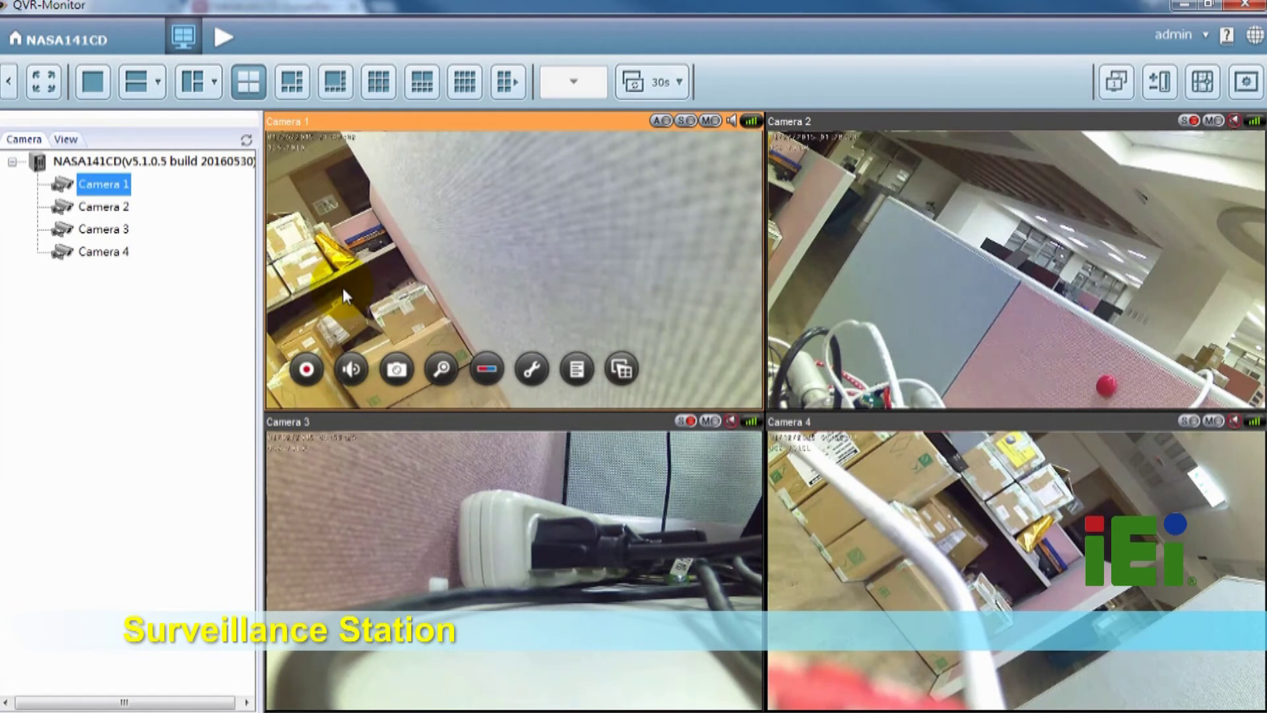
# - Capture a snapshot of Camera 1, review it in IrfanView, then minimize IrfanView
pyautogui.click(395, 370)
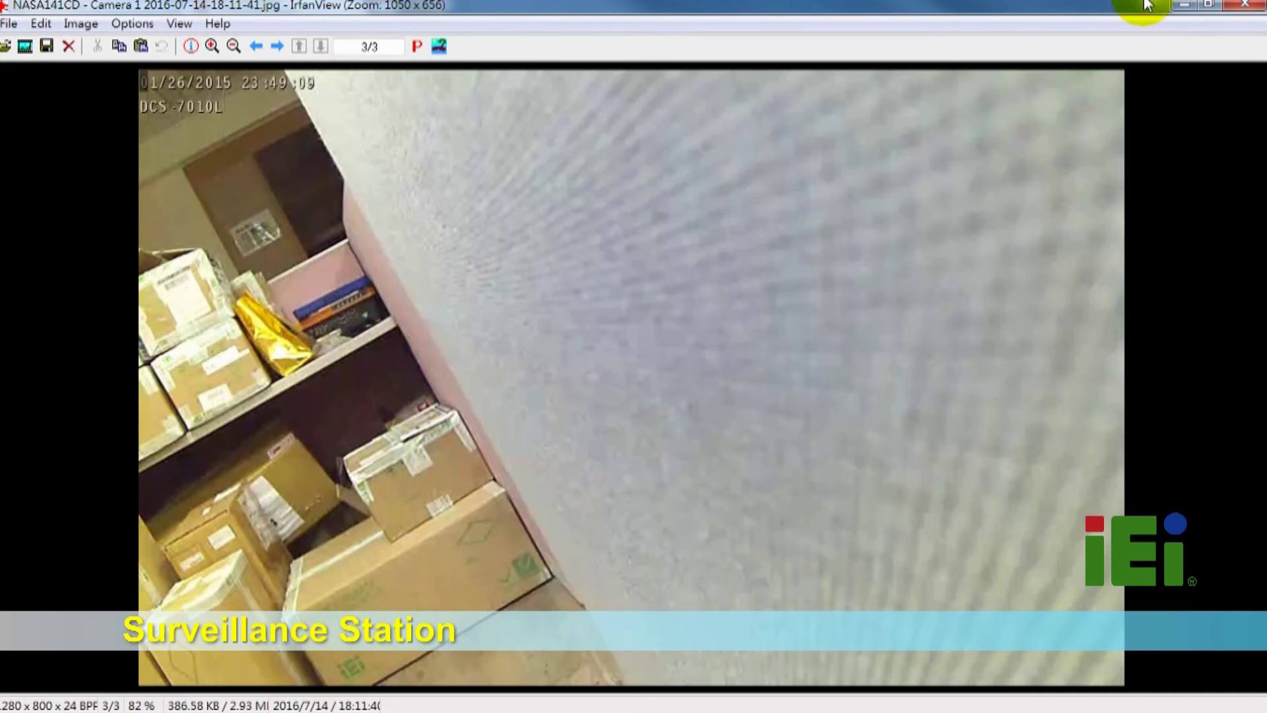
pyautogui.click(1186, 8)
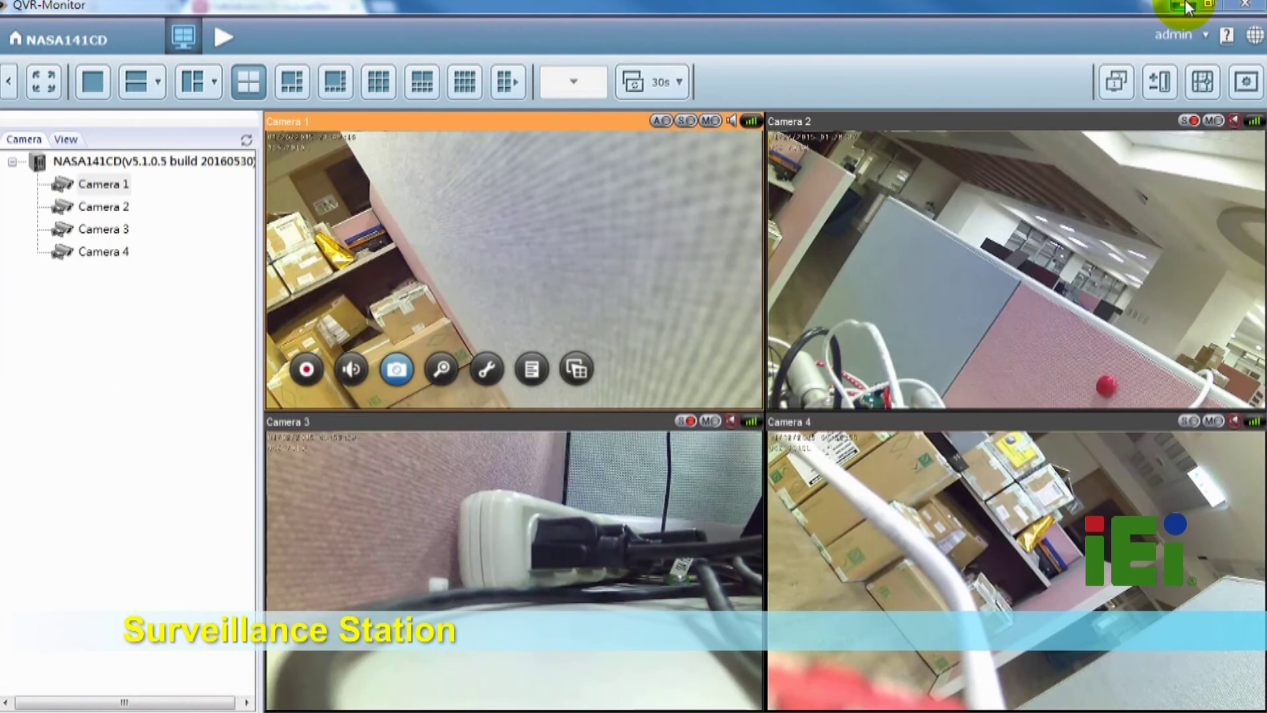
# - Enable digital zoom on Camera 1, zoom into its live image and pan to another area
pyautogui.click(441, 370)
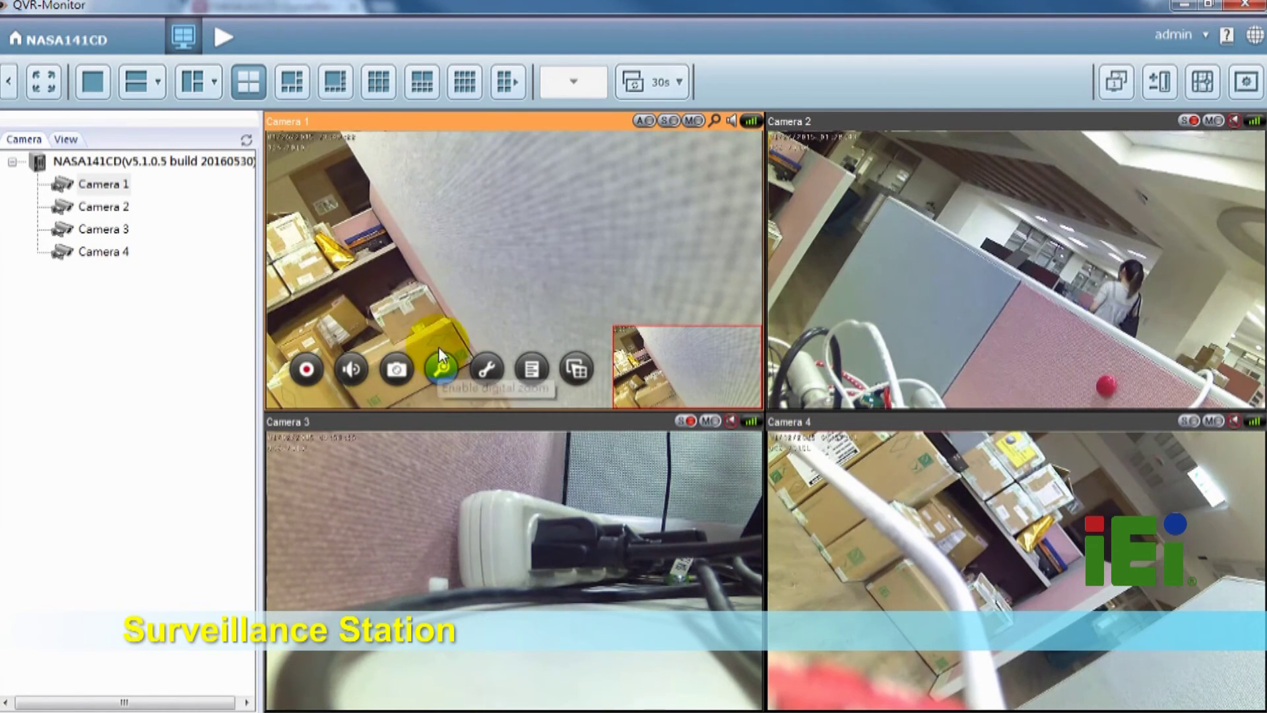
pyautogui.scroll(1, 439, 303)
pyautogui.scroll(1, 439, 303)
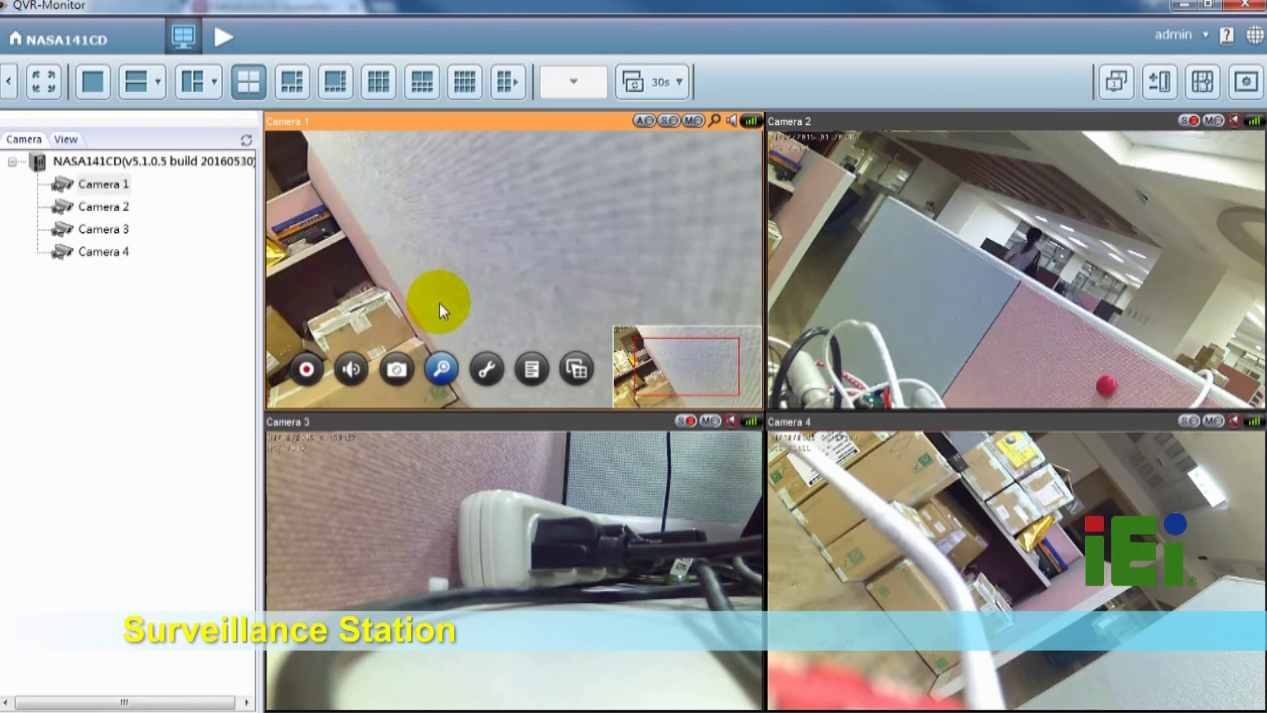
pyautogui.moveTo(678, 359); pyautogui.dragTo(669, 385)
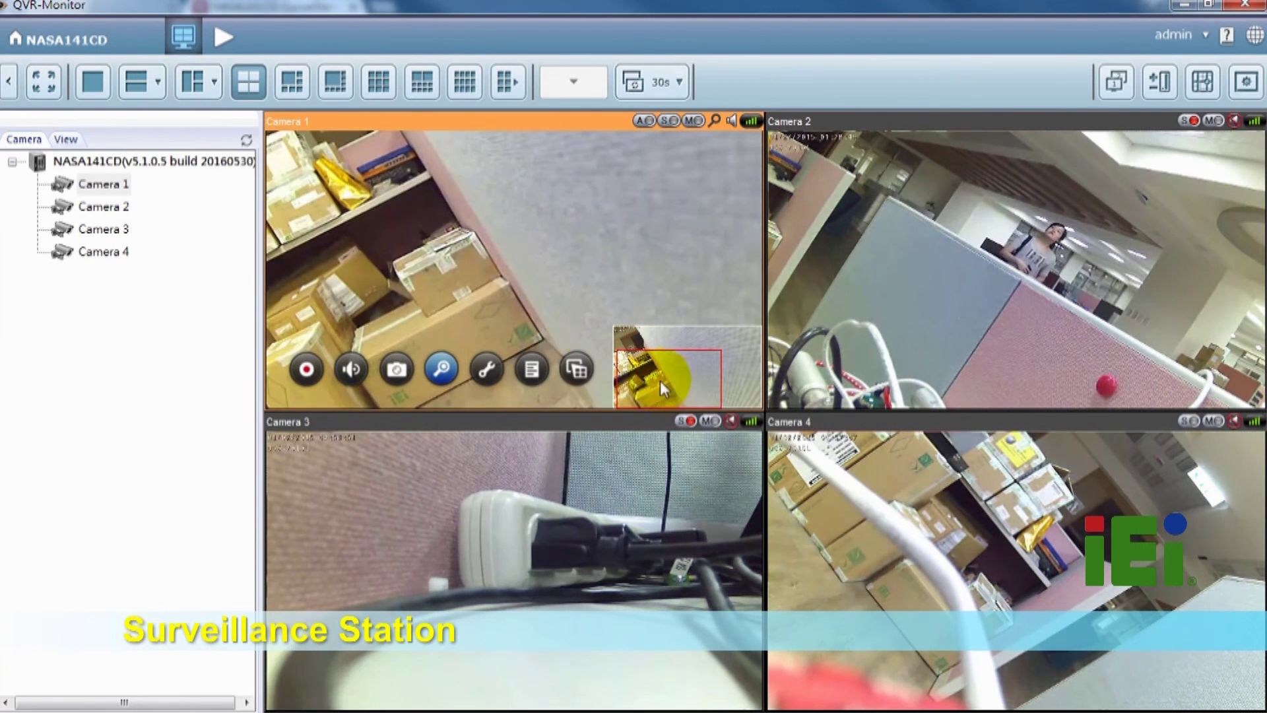
# - Zoom Camera 1 back out and switch to QVR Playback of the recorded video
pyautogui.scroll(-1, 537, 249)
pyautogui.scroll(-1, 538, 249)
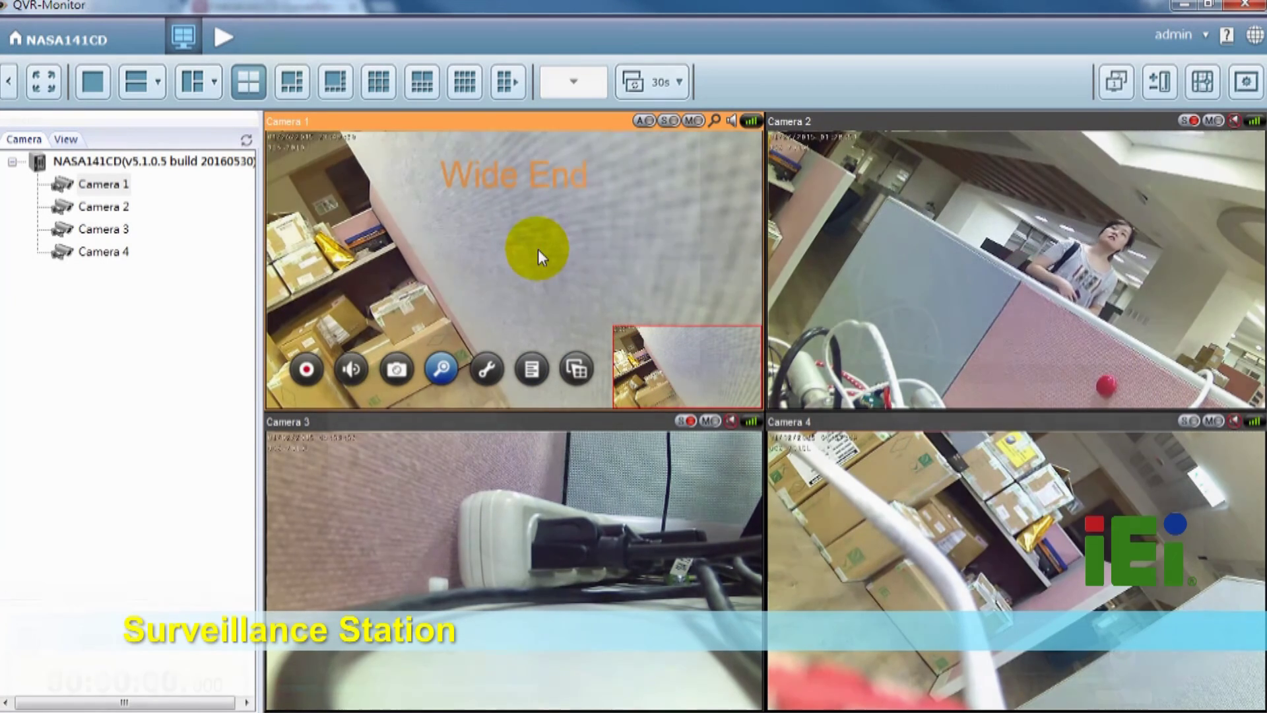
pyautogui.click(224, 37)
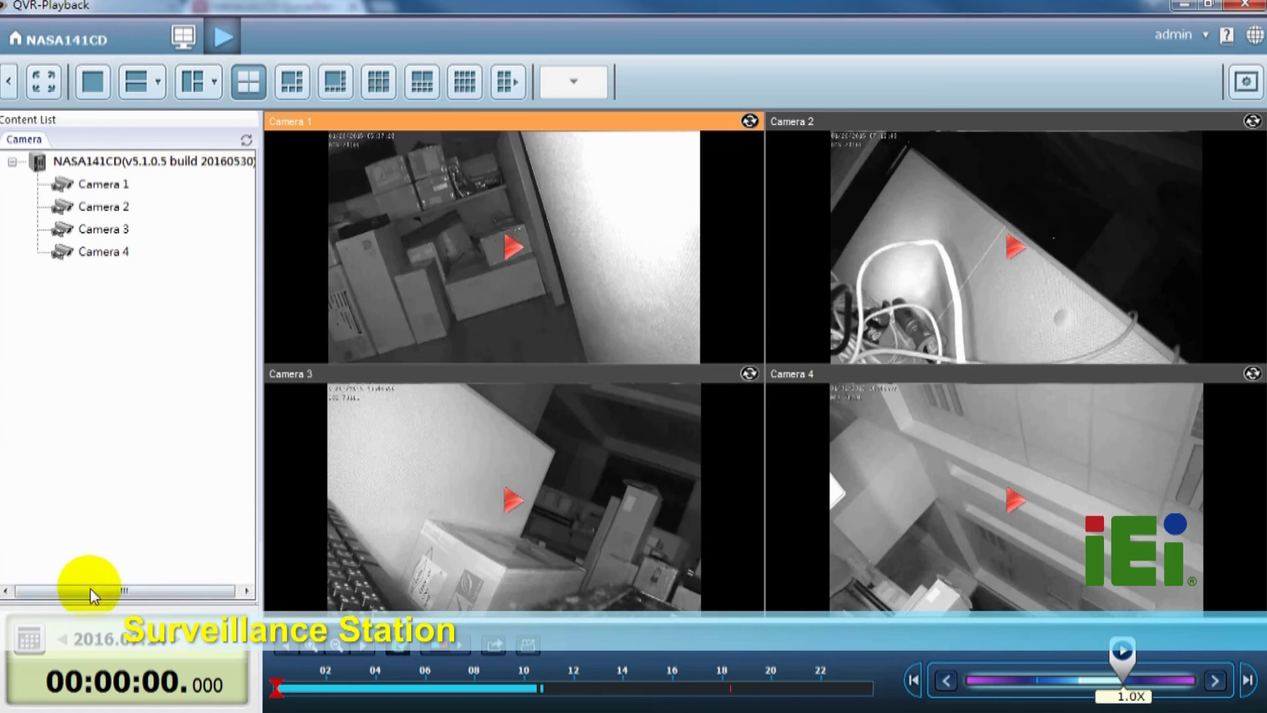
# - Play the four cameras' 2016-07-13 recordings, jumping through 15:25, 16:14 and 17:37 to about 18:38
pyautogui.click(63, 641)
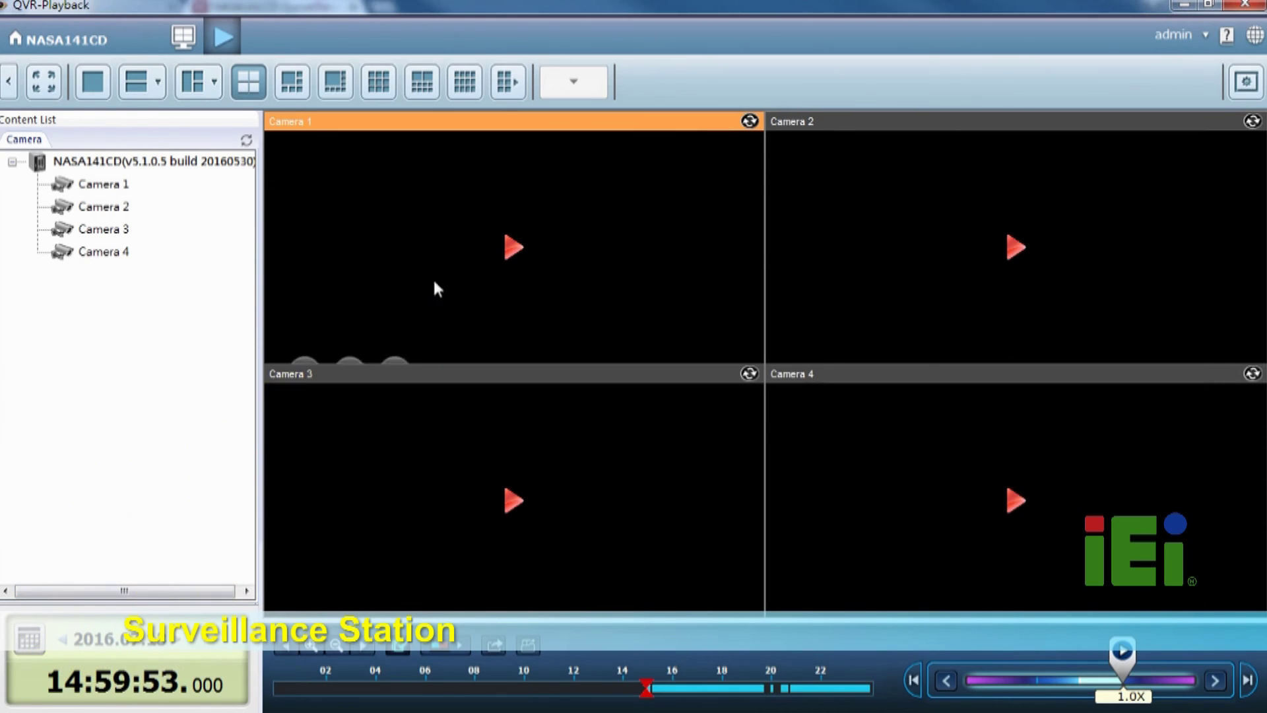
pyautogui.click(515, 246)
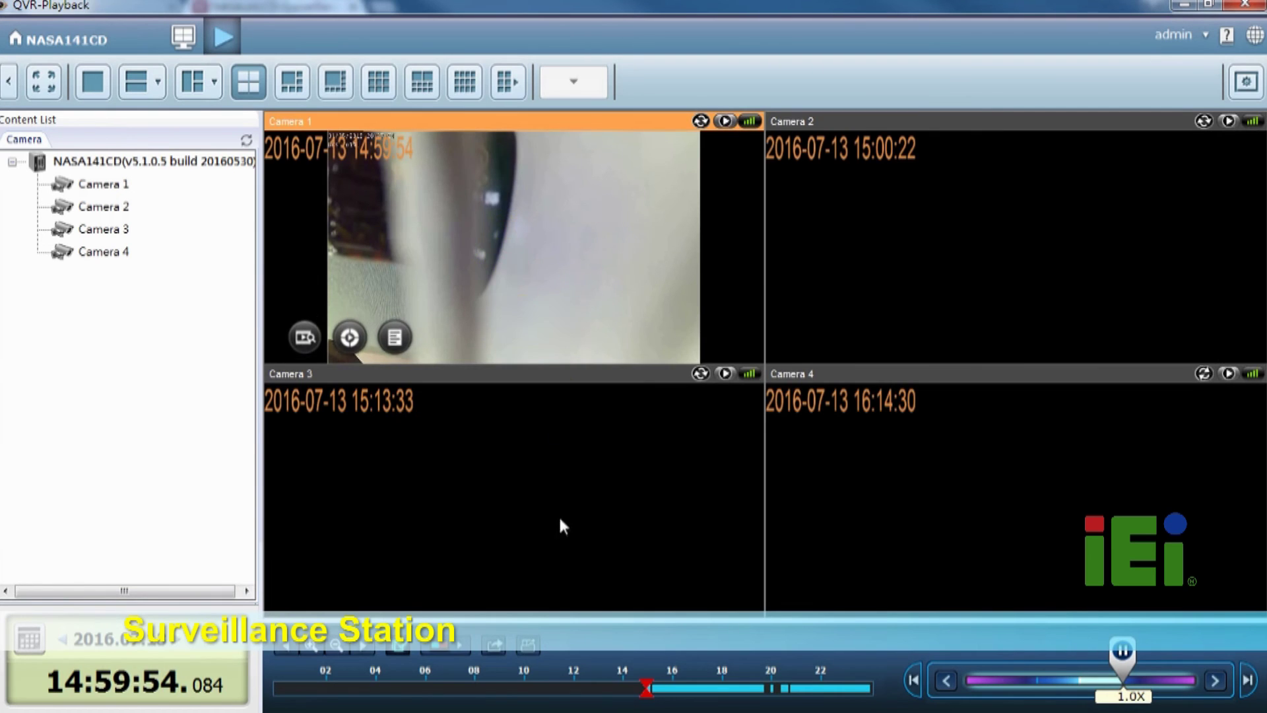
pyautogui.click(658, 687)
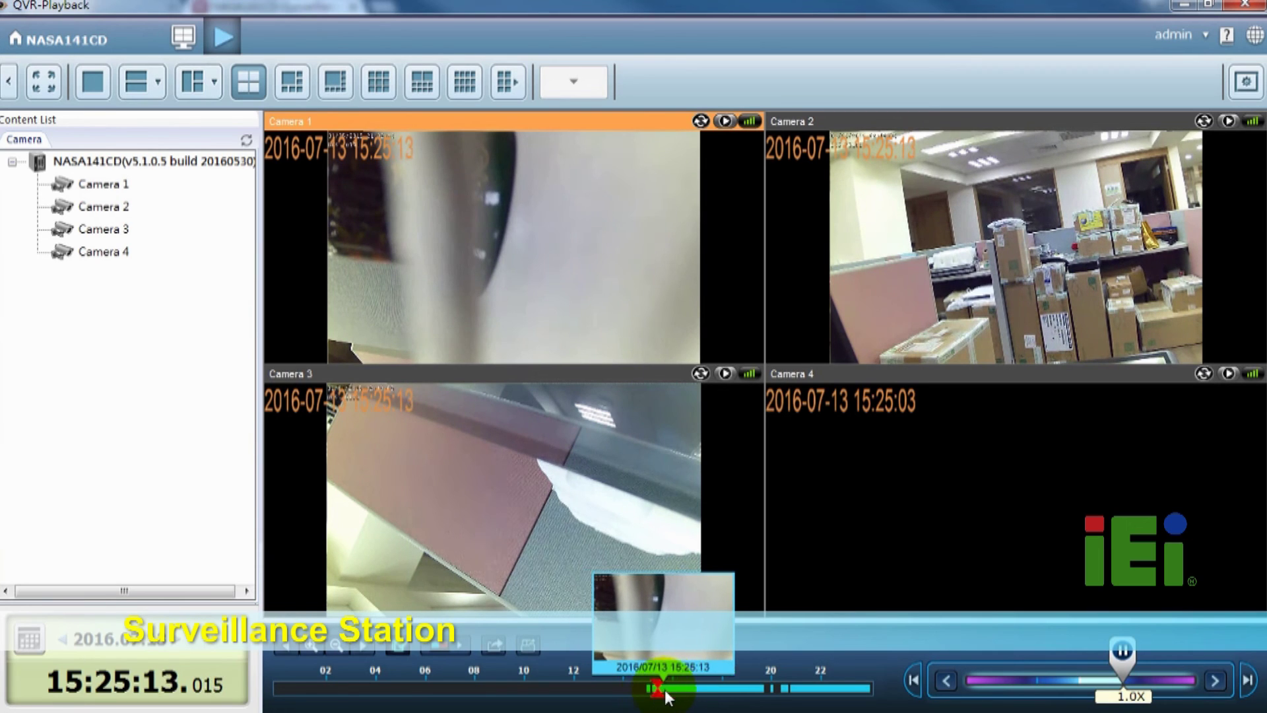
pyautogui.click(682, 689)
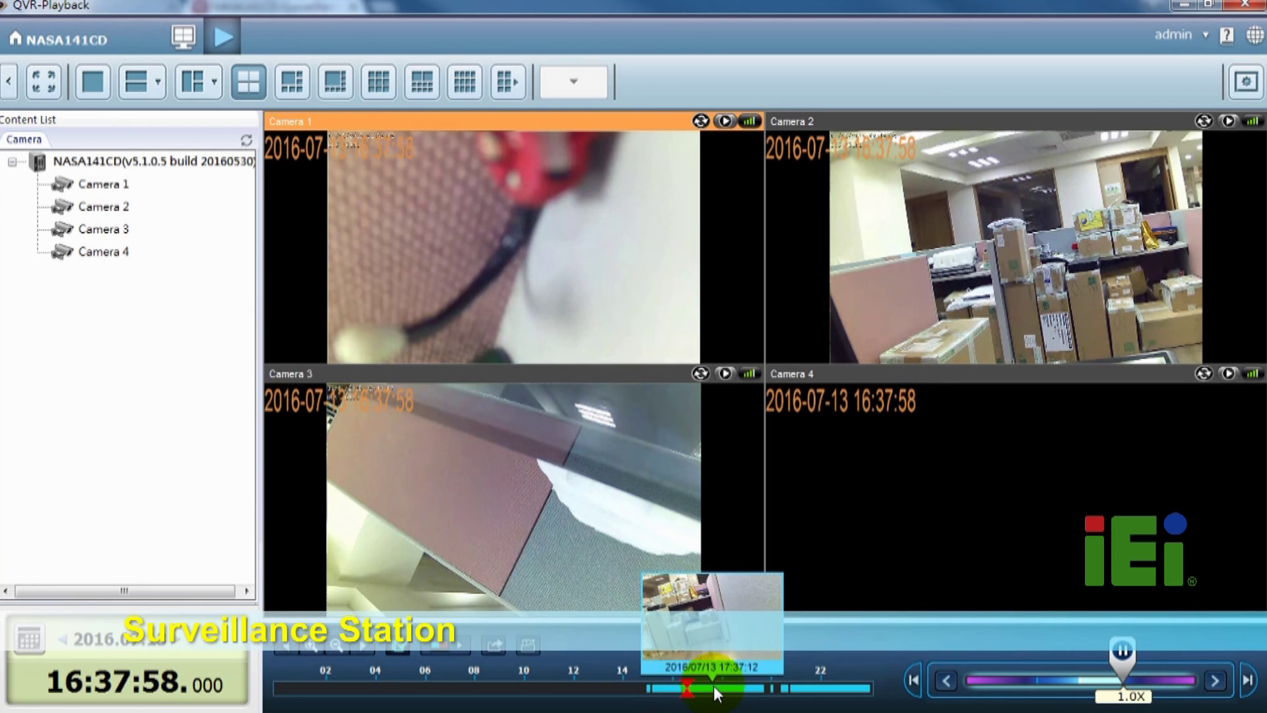
pyautogui.click(714, 689)
pyautogui.click(738, 687)
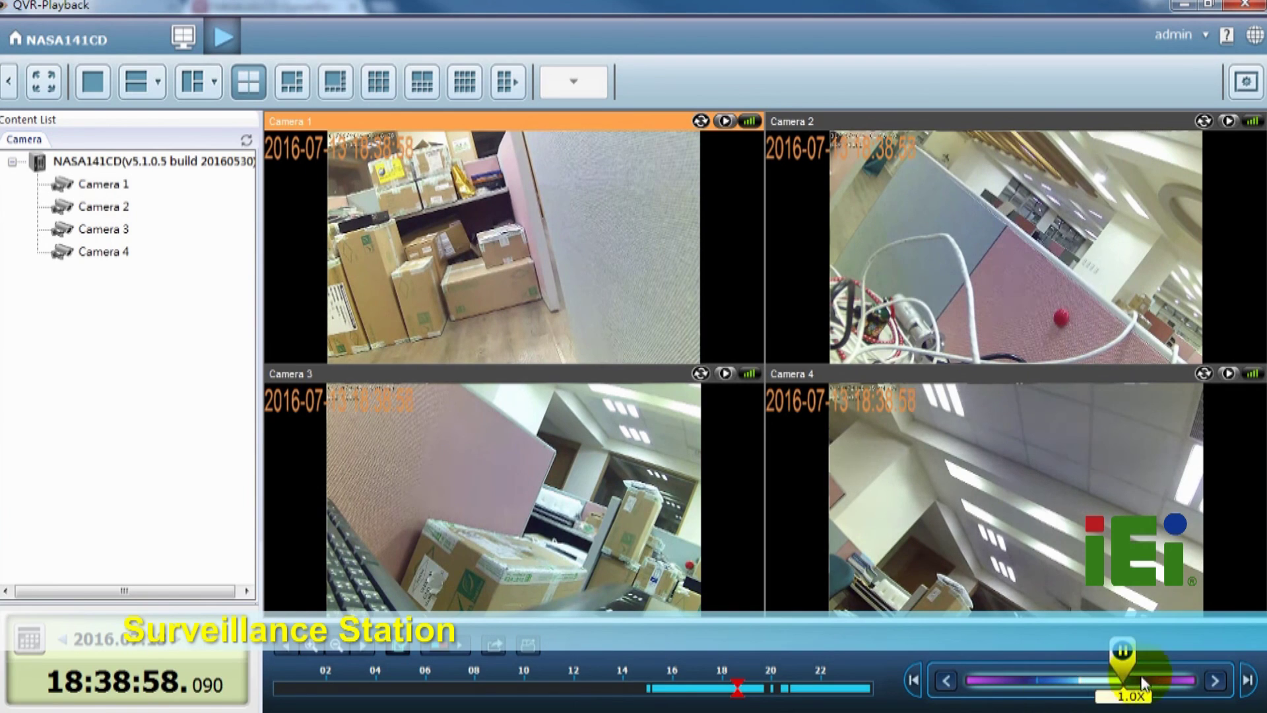
# - Step up the playback speed with the Increase speed button until it reads 4.4X
pyautogui.click(1210, 681)
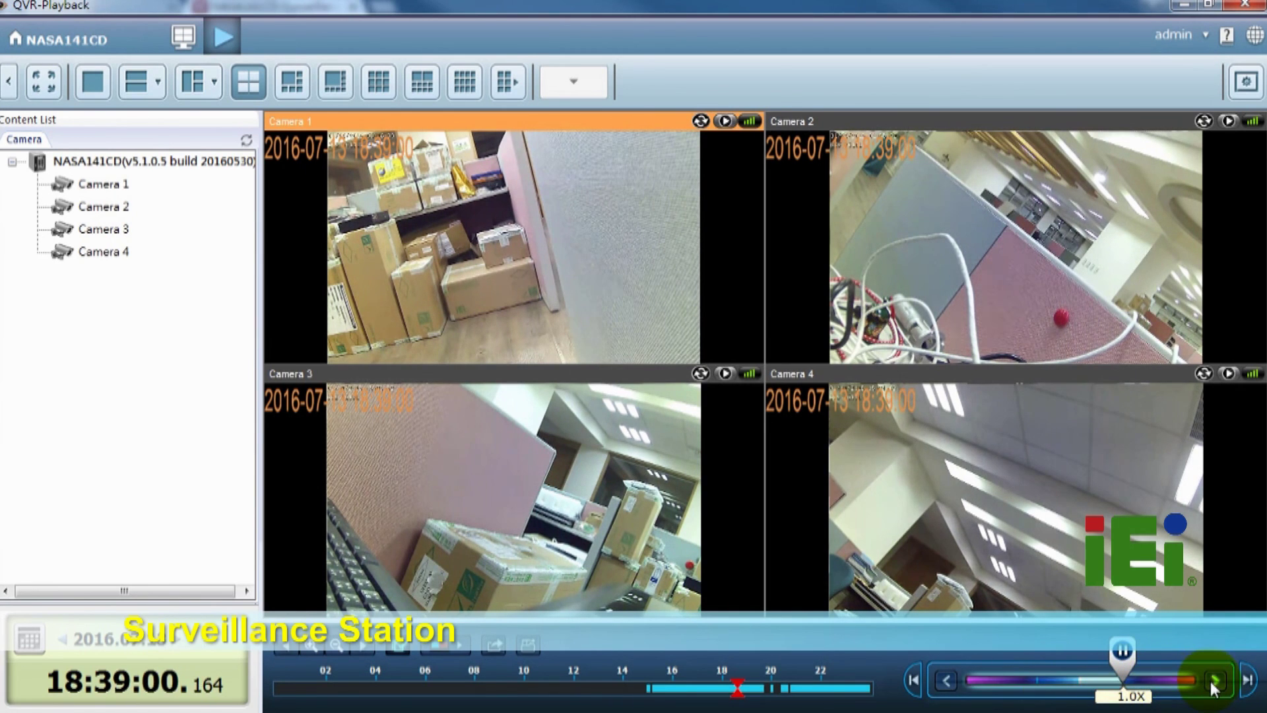
pyautogui.click(1210, 681)
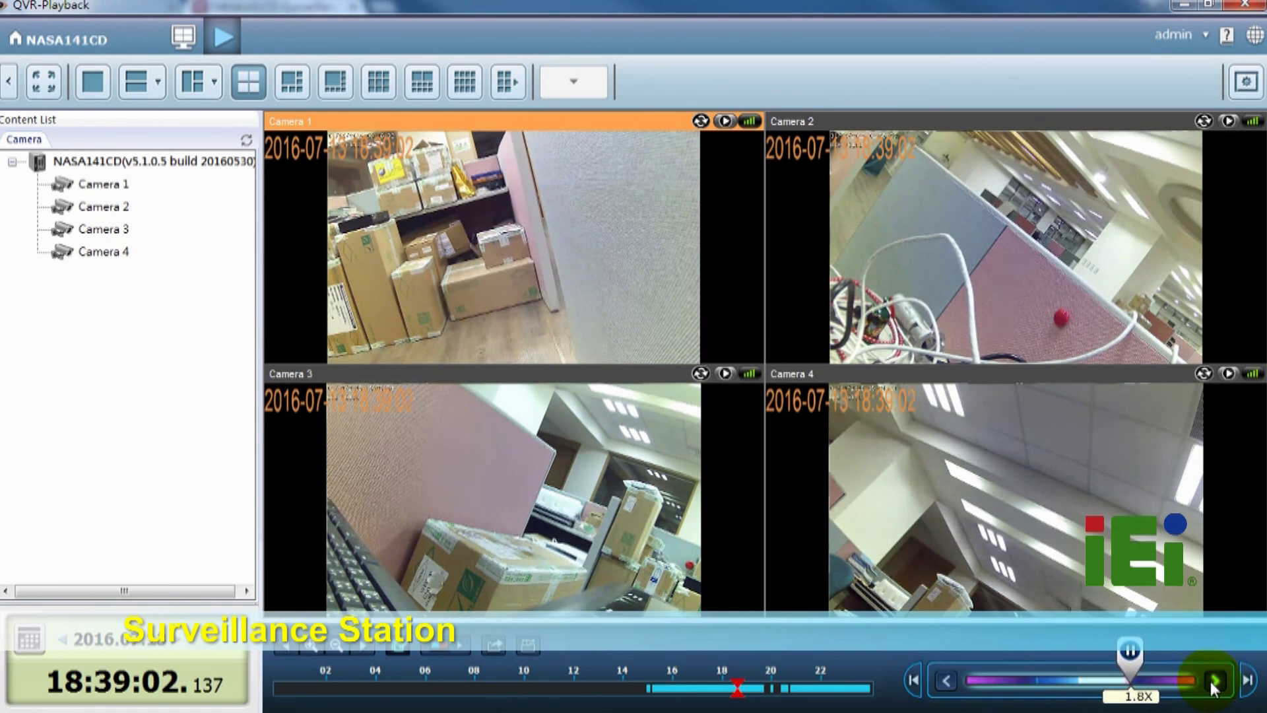
pyautogui.click(1210, 681)
pyautogui.click(1210, 681)
pyautogui.click(1210, 681)
pyautogui.click(1211, 681)
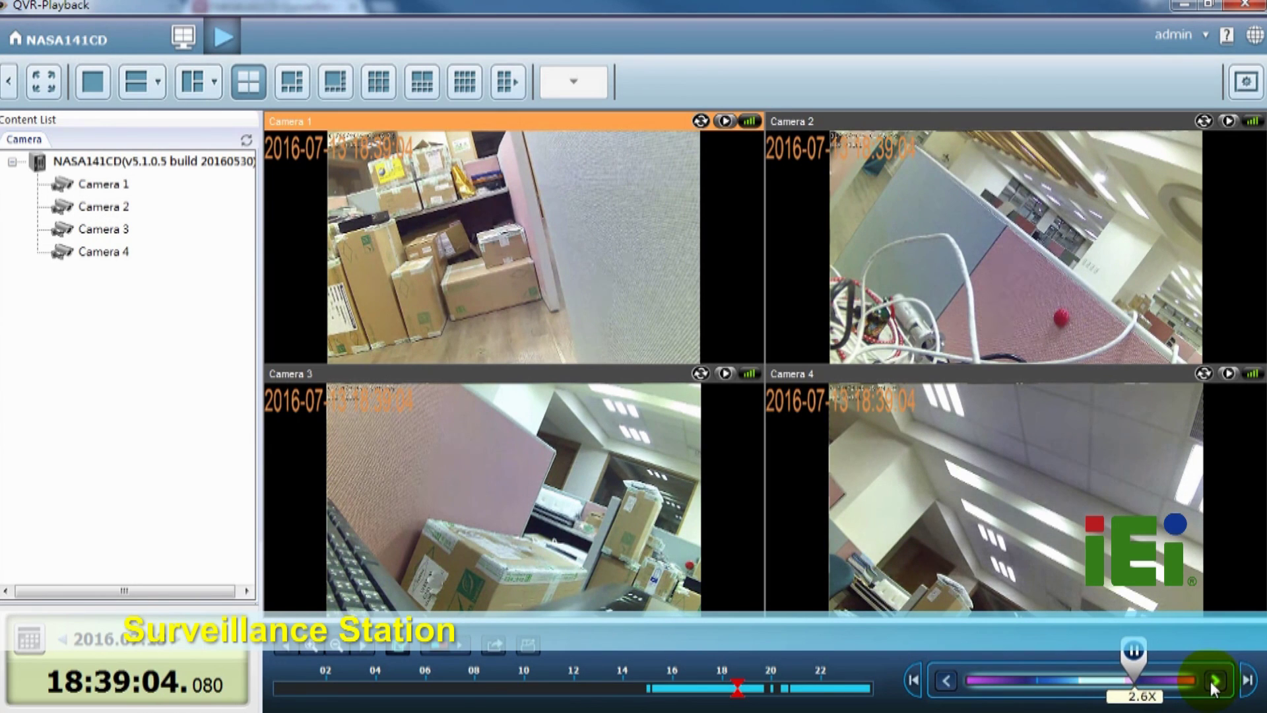
pyautogui.click(1210, 681)
pyautogui.click(1210, 681)
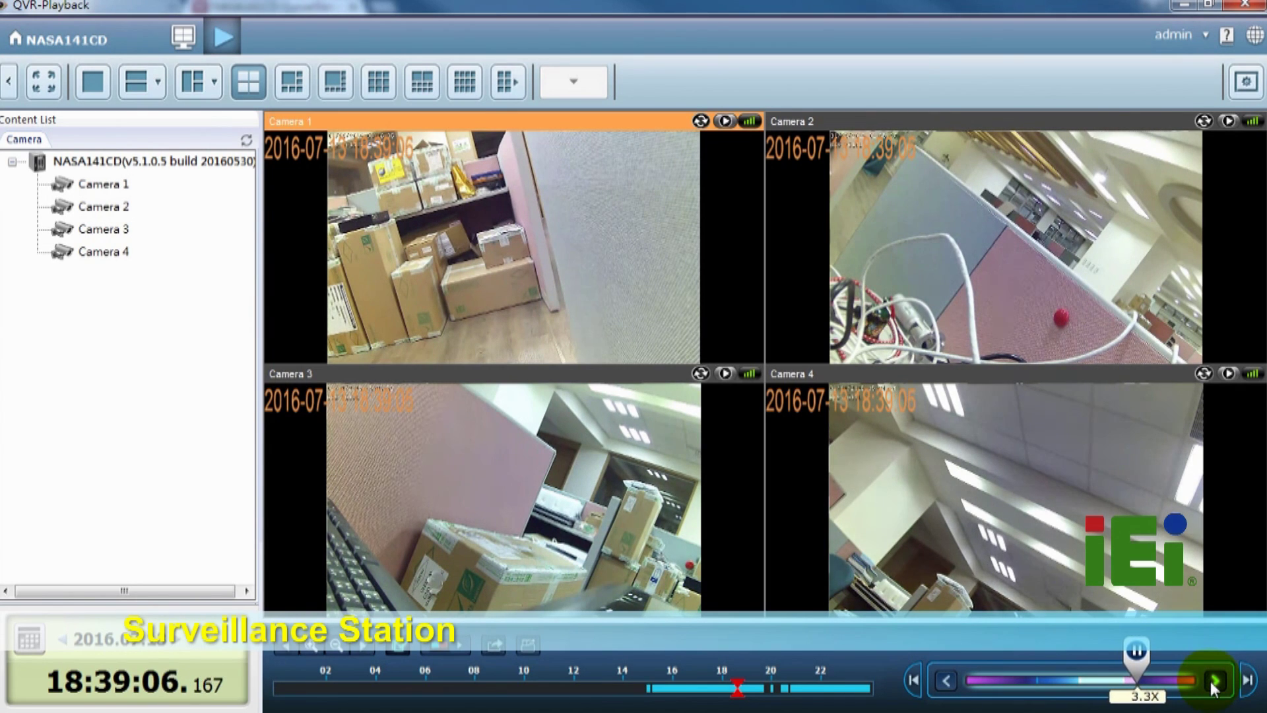
pyautogui.click(1210, 681)
pyautogui.click(1211, 681)
pyautogui.click(1211, 682)
pyautogui.click(1210, 681)
pyautogui.click(1210, 681)
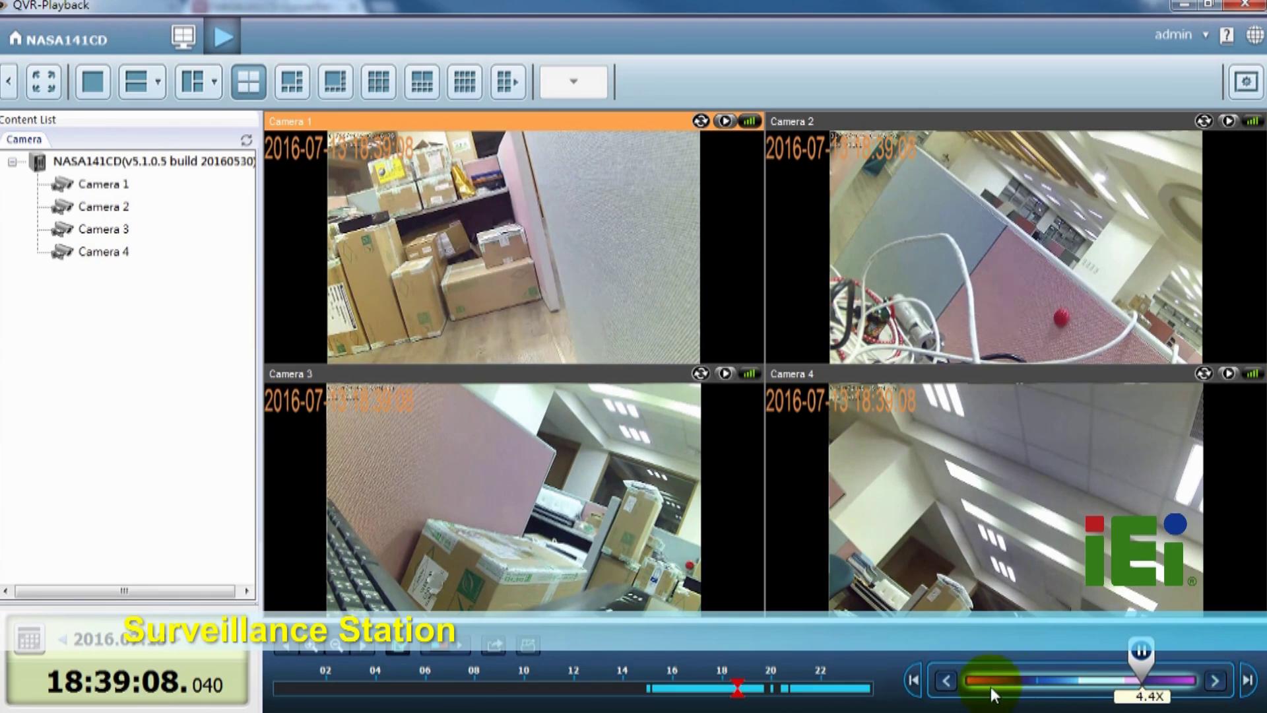